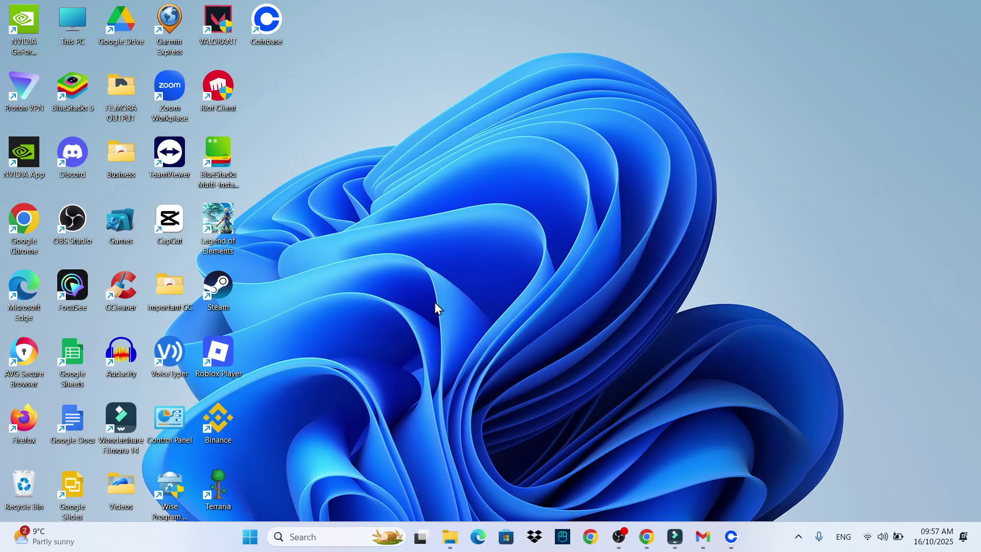
Open the %appdata% folder through the Windows Run dialog.
left_click(301, 535)
type("run")
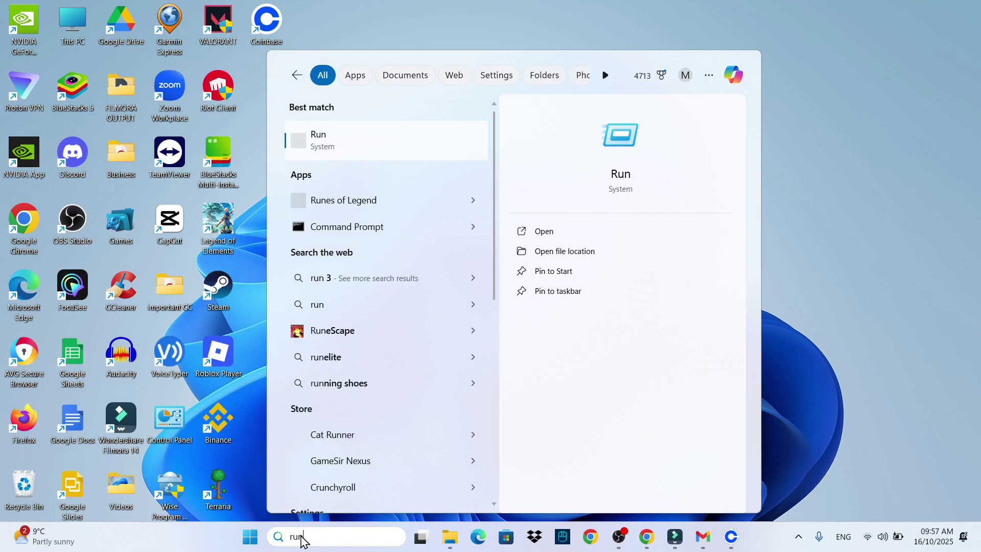
left_click(403, 155)
key("BackSpace")
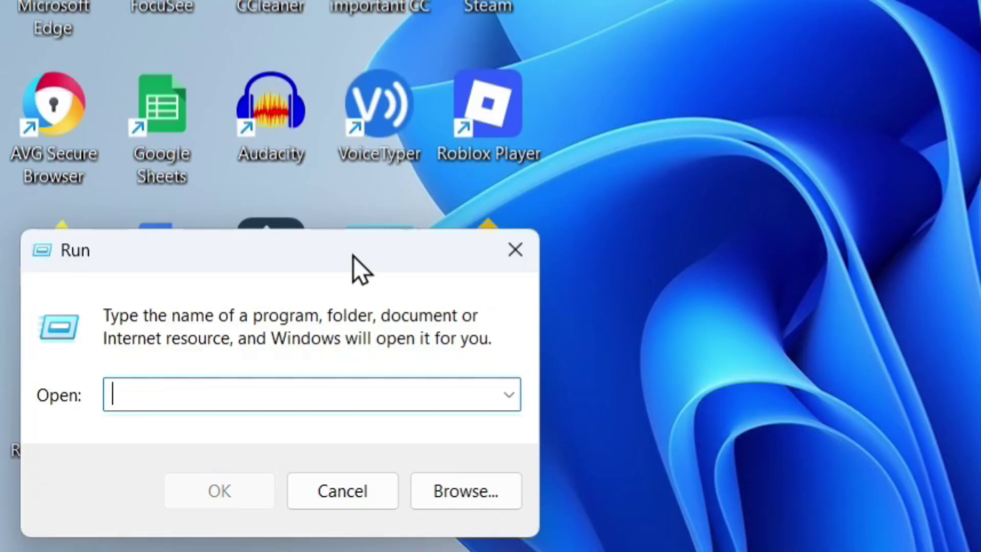
type("%appdata%")
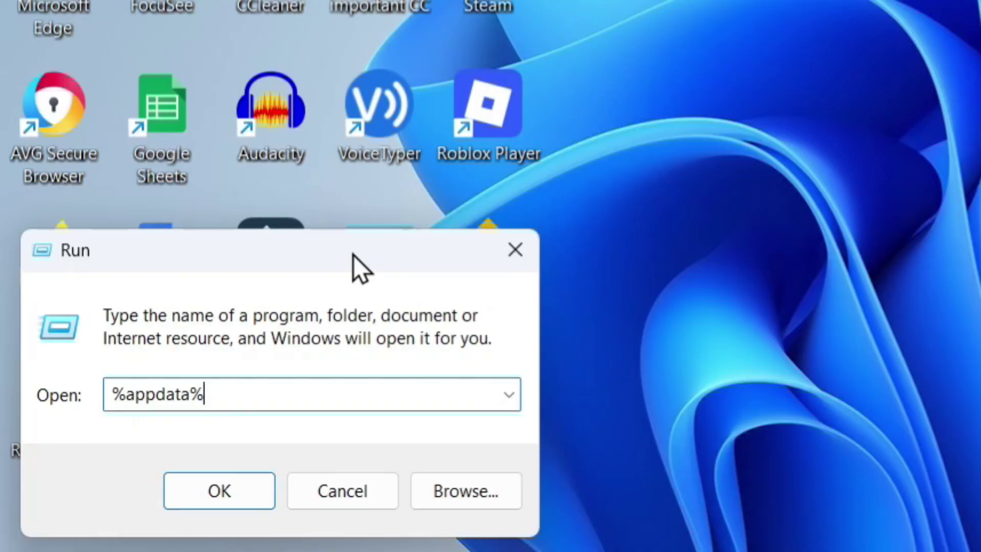
key("Return")
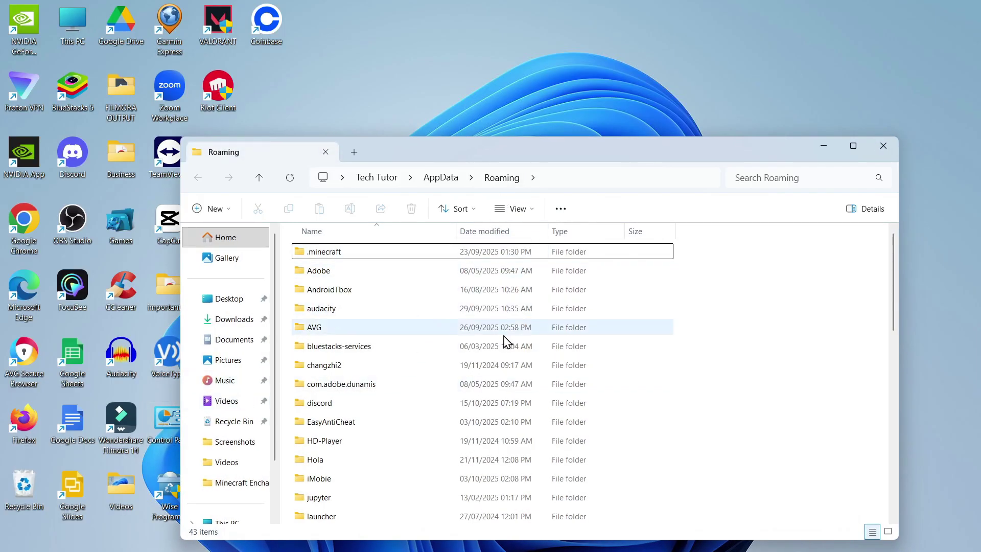
Try to delete the discord folder in AppData Roaming, cancel the operation and close the folder window.
left_click_drag(553, 151, 562, 76)
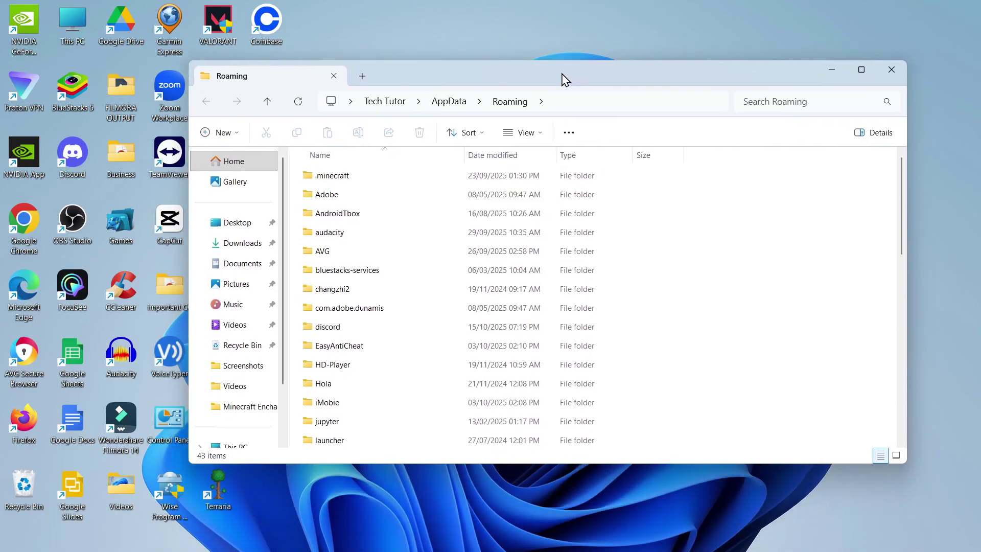
left_click(415, 235)
left_click(360, 327)
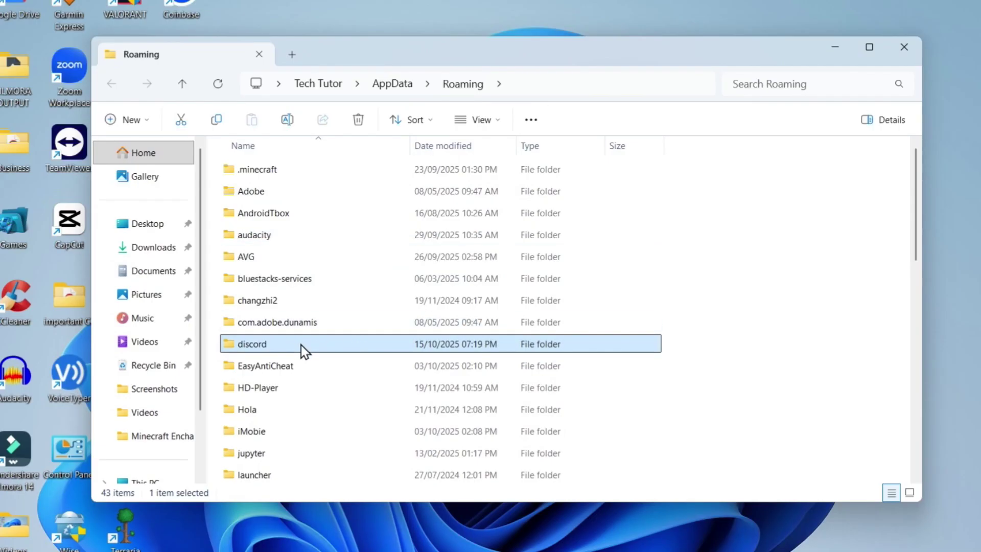
right_click(301, 345)
left_click(459, 363)
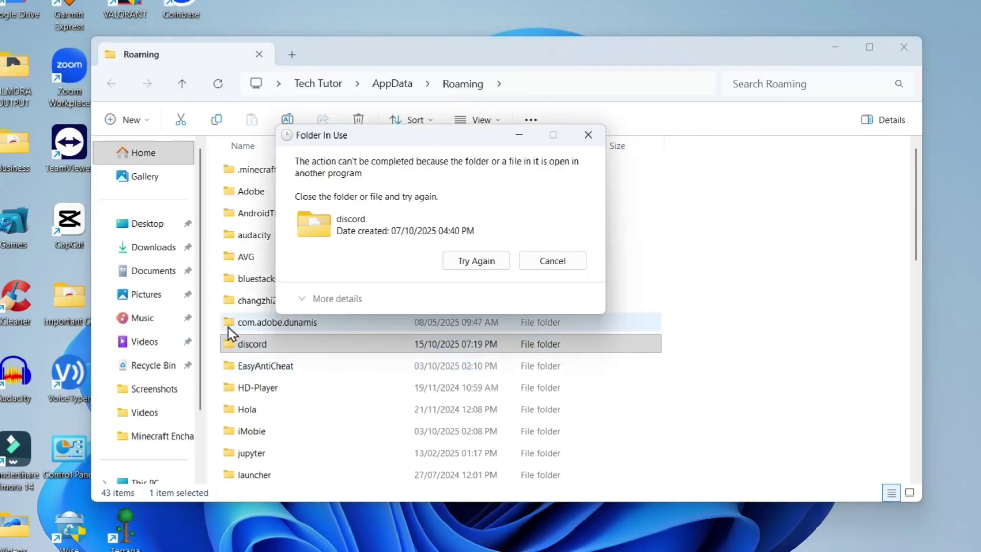
left_click(529, 263)
left_click(904, 55)
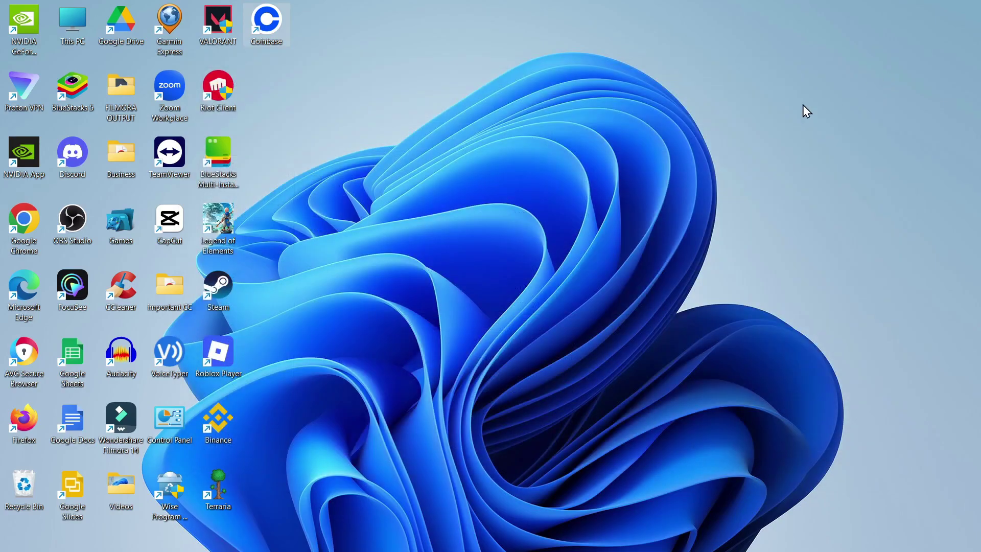
Open the %localappdata% folder through the Windows Run dialog.
left_click(337, 535)
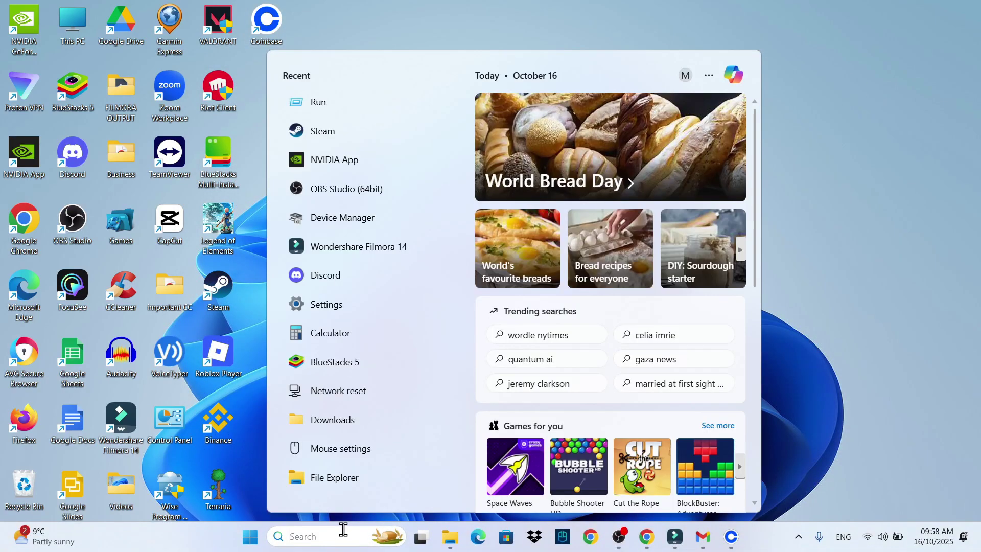
type("run")
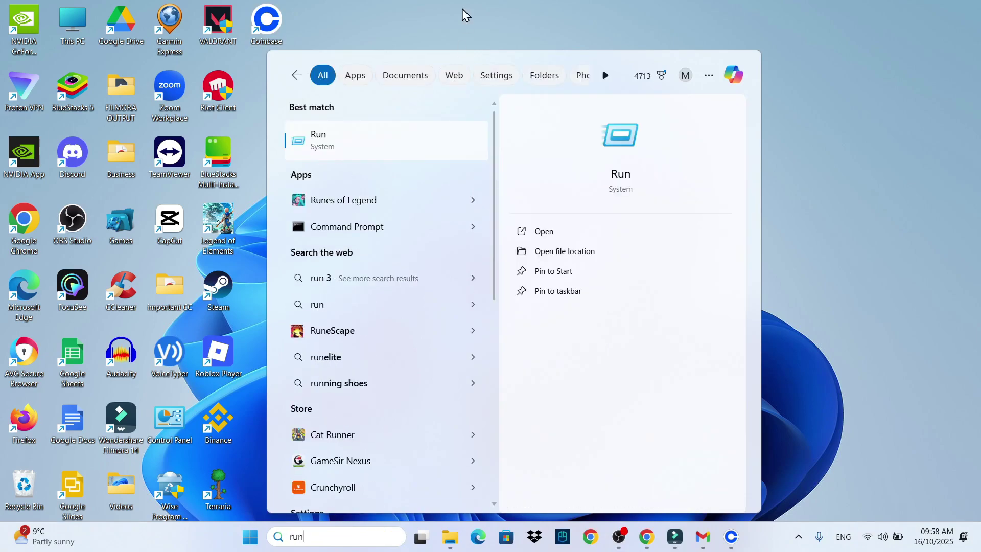
left_click(423, 140)
key("BackSpace")
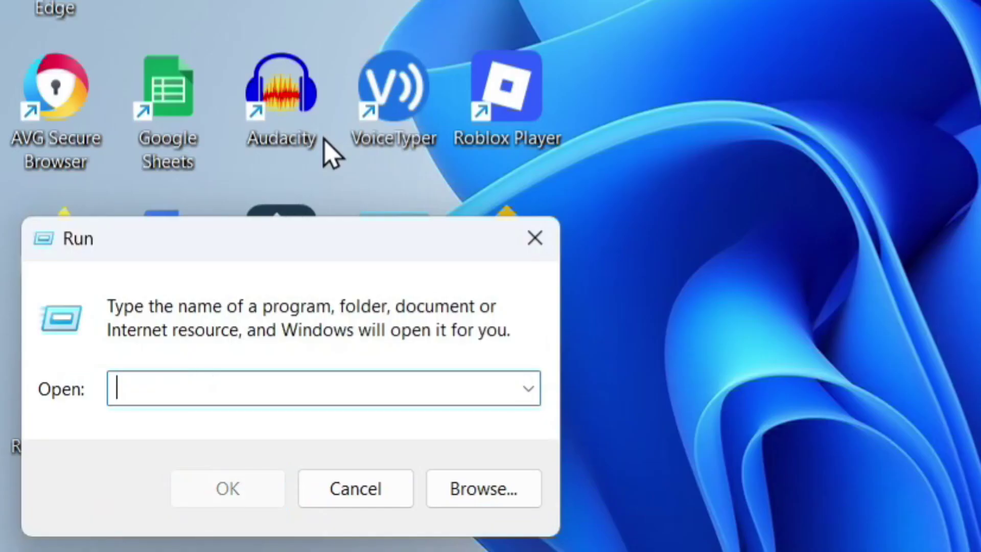
type("%loc")
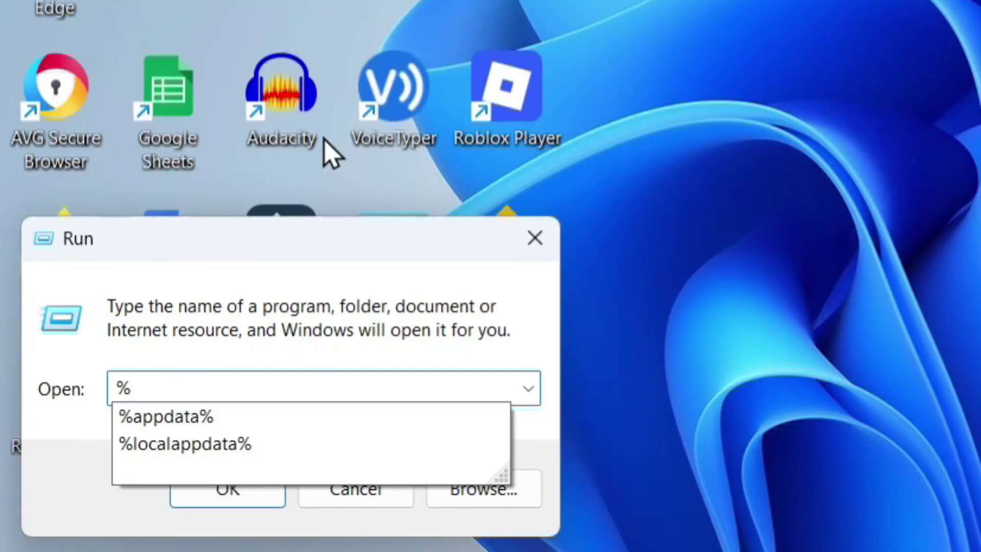
type("alappdata")
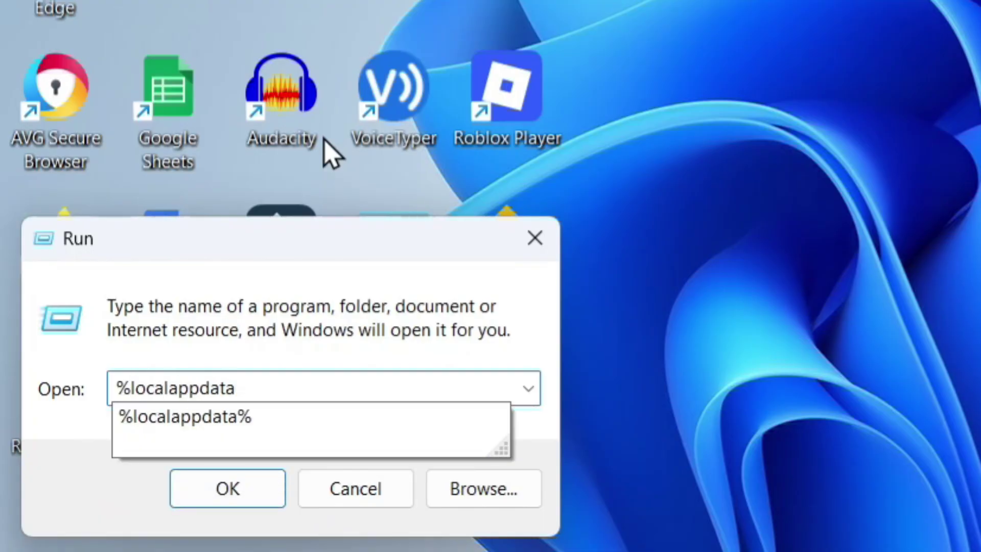
type("%")
key("Return")
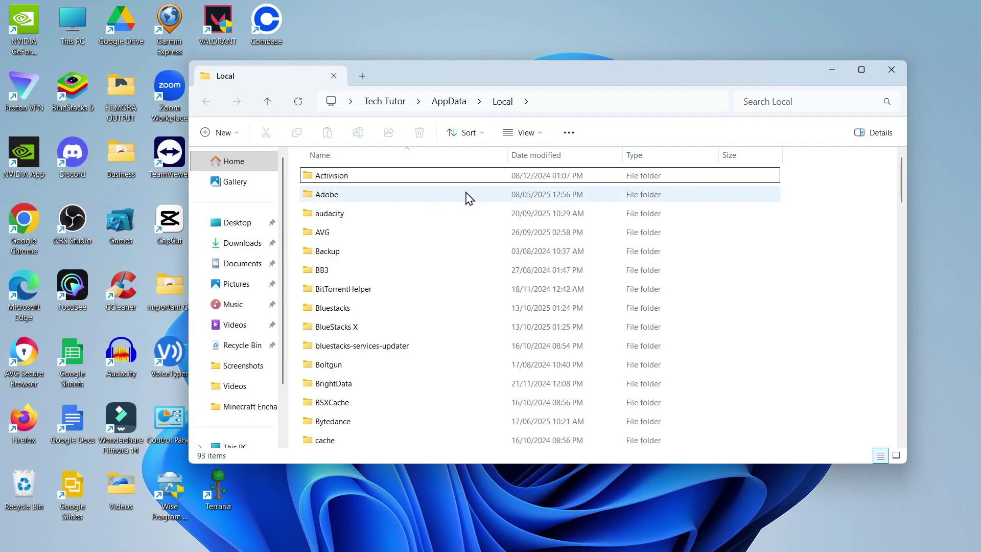
Locate the Discord folder in AppData Local, show its available actions and close the folder window.
left_click(447, 213)
scroll(452, 235, "down", 5)
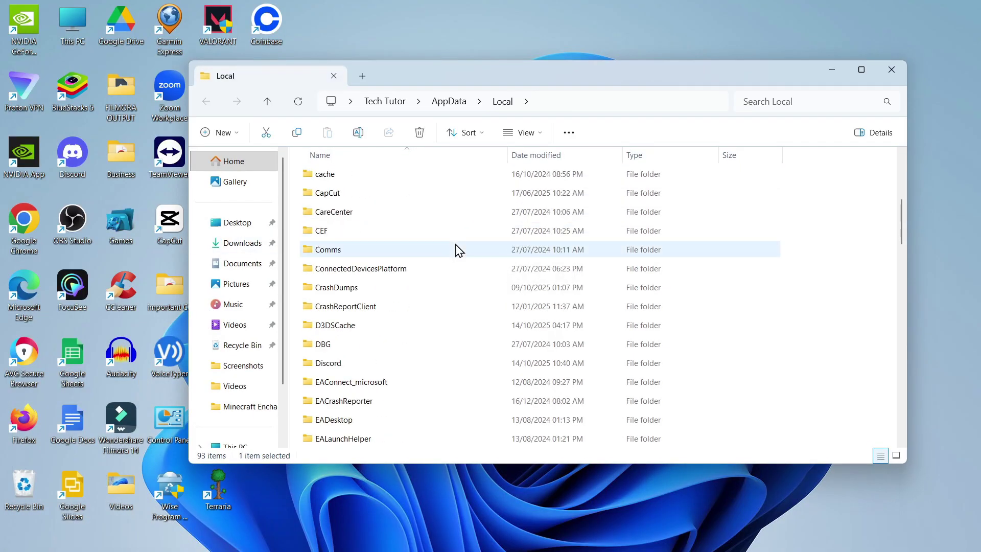
scroll(452, 258, "up", 5)
scroll(409, 259, "down", 3)
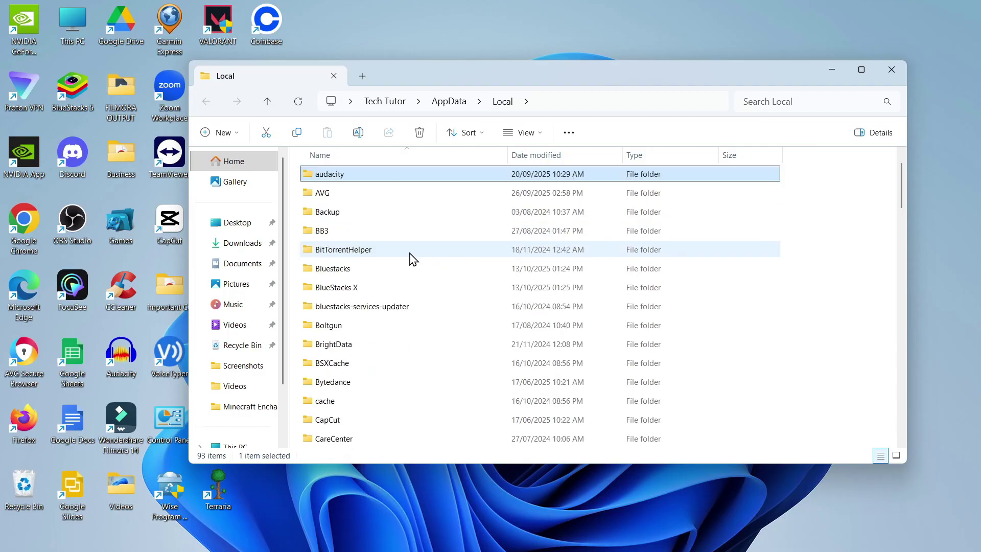
scroll(412, 254, "down", 2)
left_click(367, 364)
left_click(367, 368)
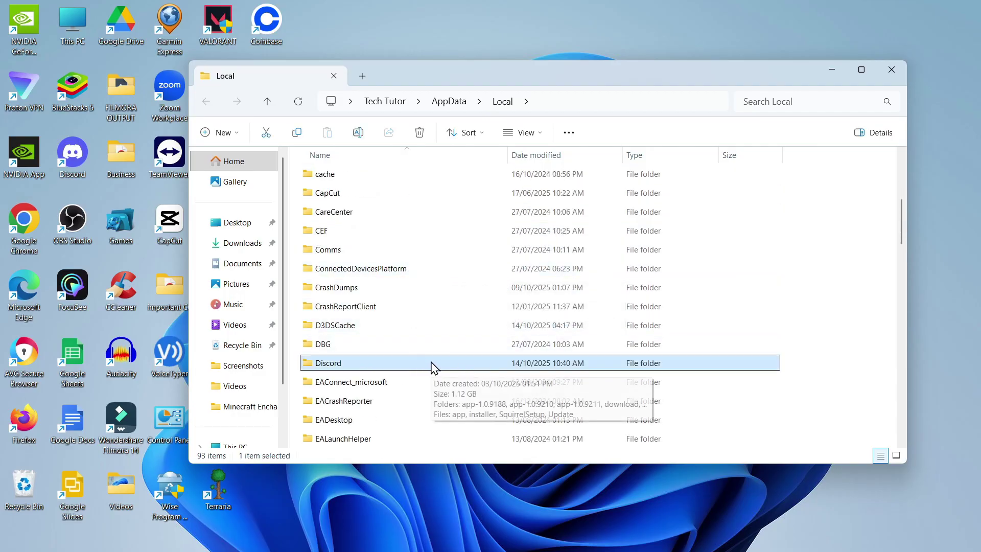
right_click(384, 367)
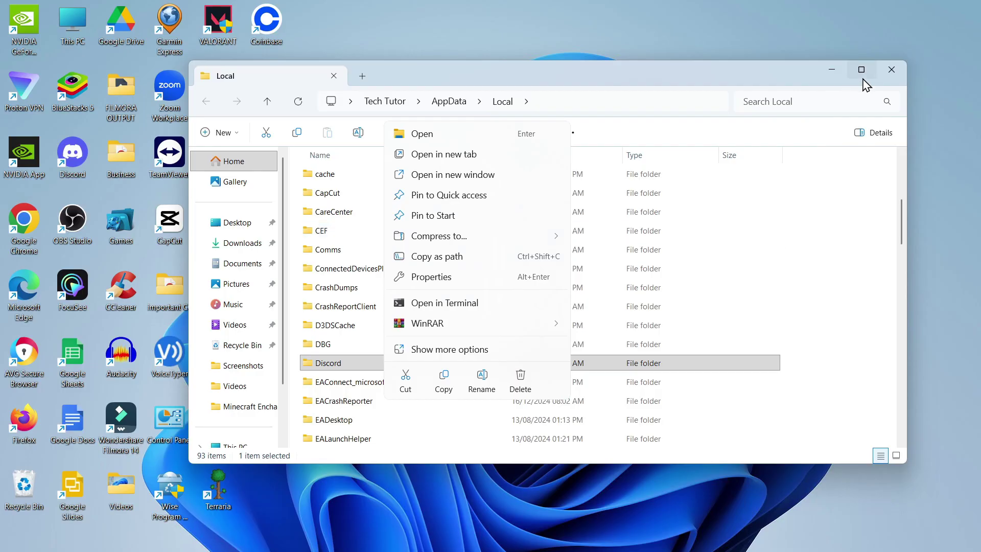
left_click(891, 70)
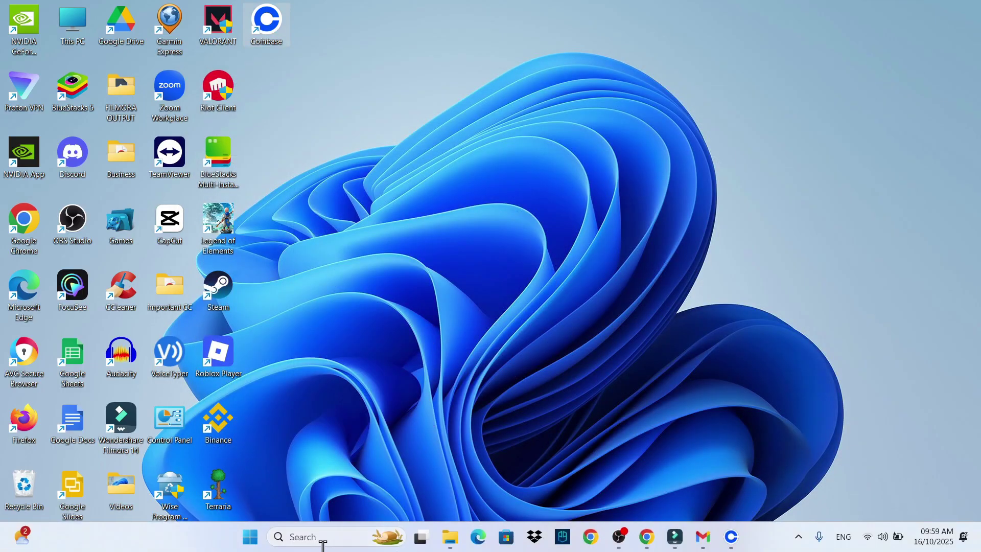
Open Windows Settings, view the VPN page under Network & internet and close Settings.
left_click(346, 534)
type("settings")
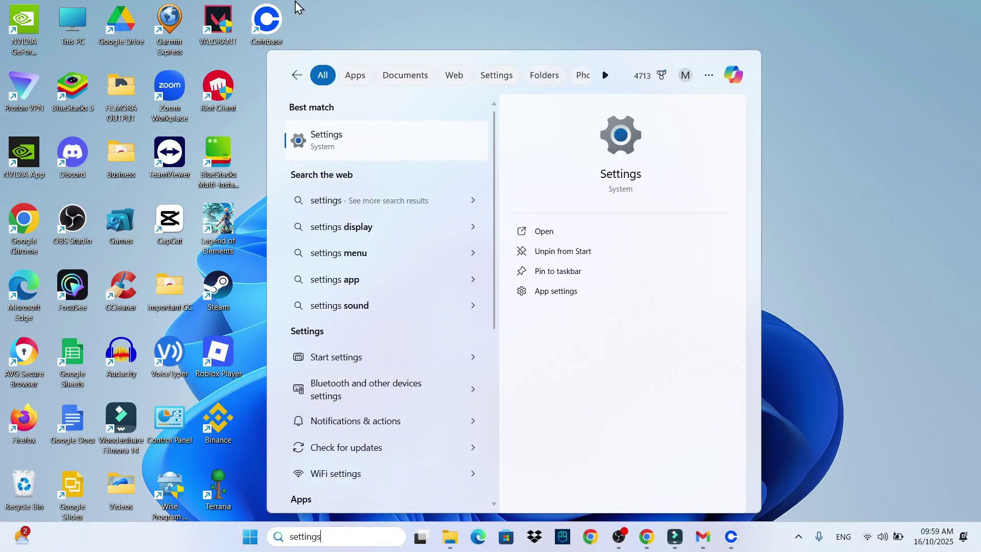
left_click(380, 135)
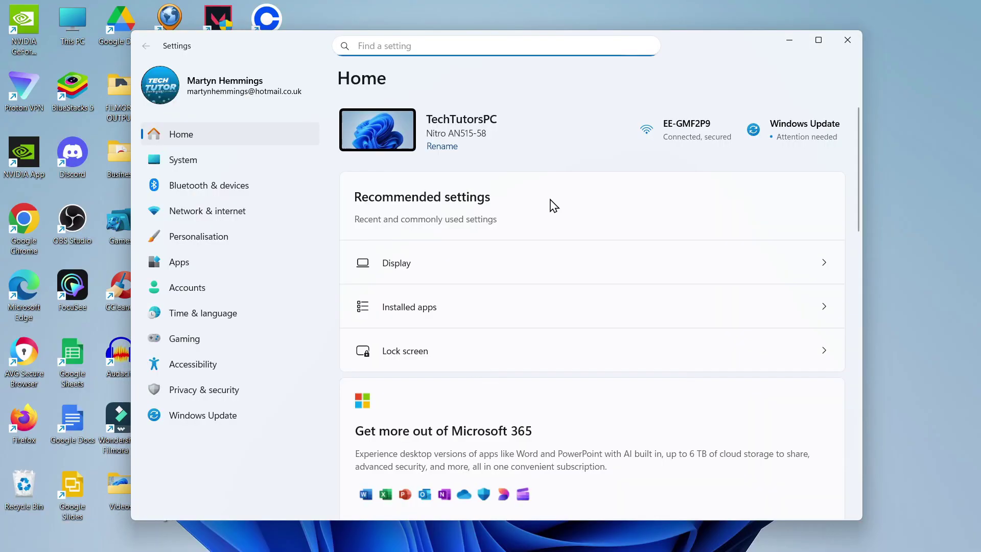
left_click(250, 212)
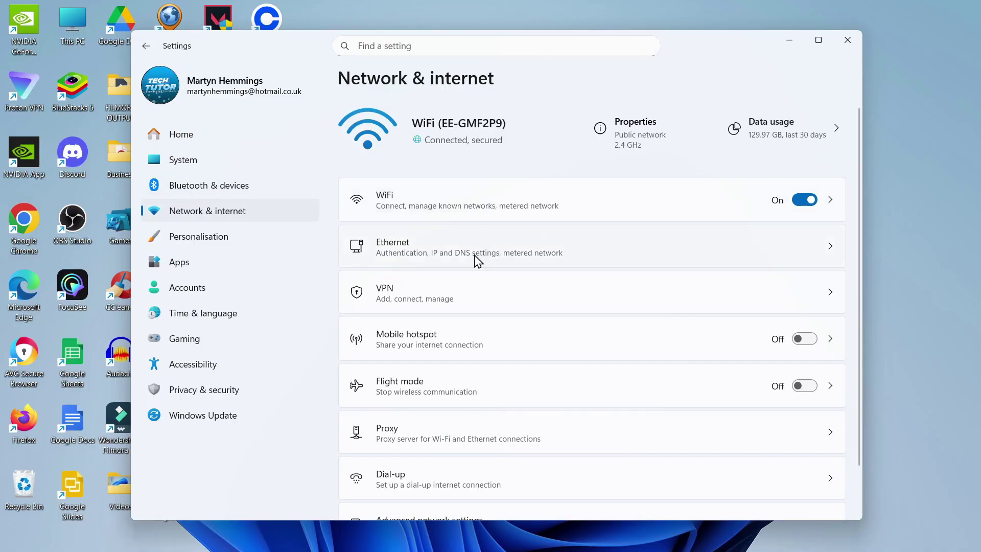
left_click(464, 298)
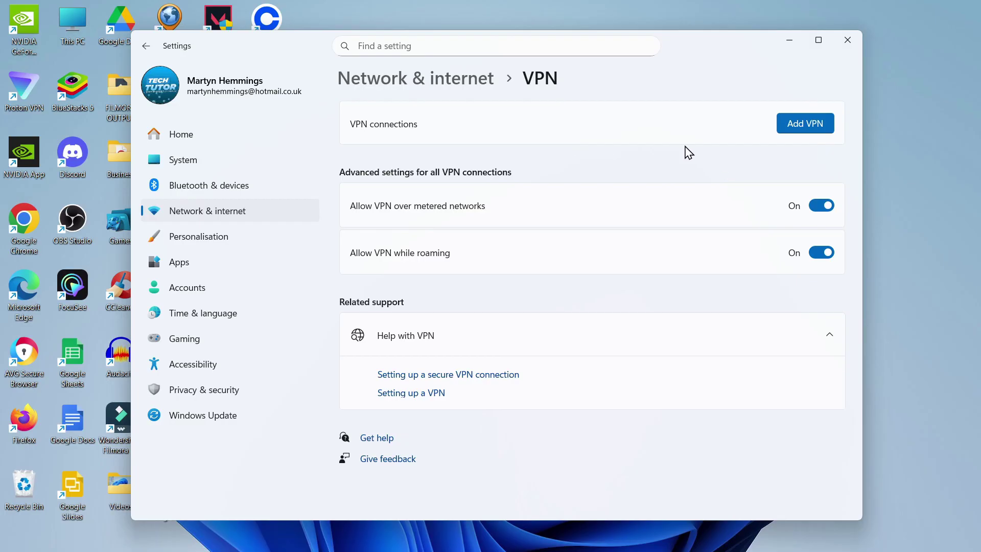
left_click(848, 41)
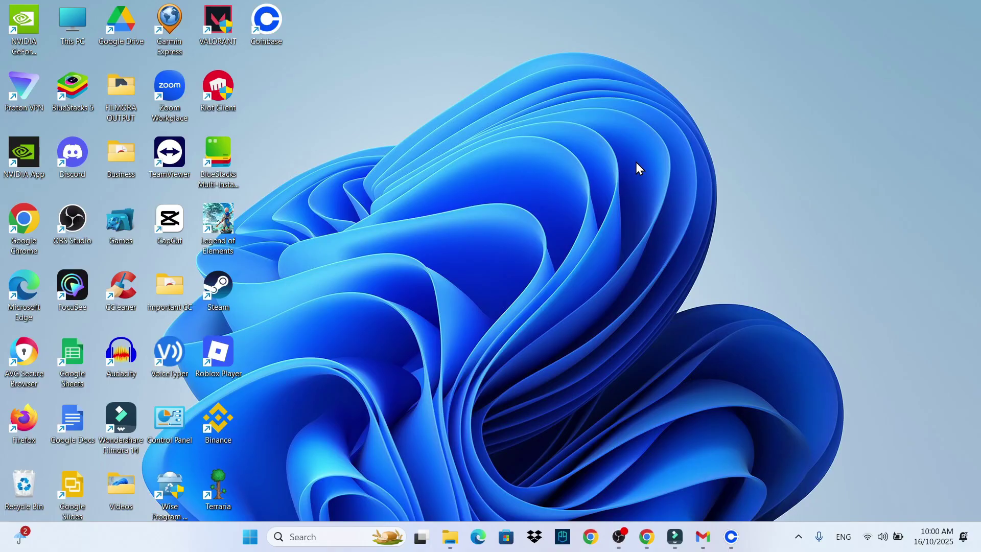
Open Task Manager, filter the processes by discord, end the Discord task and close Task Manager.
right_click(770, 534)
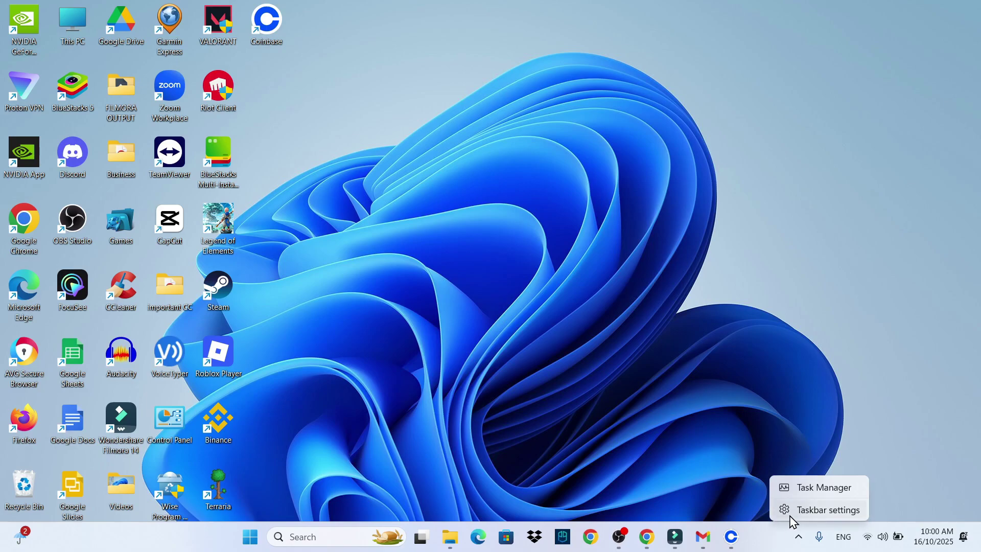
left_click(837, 491)
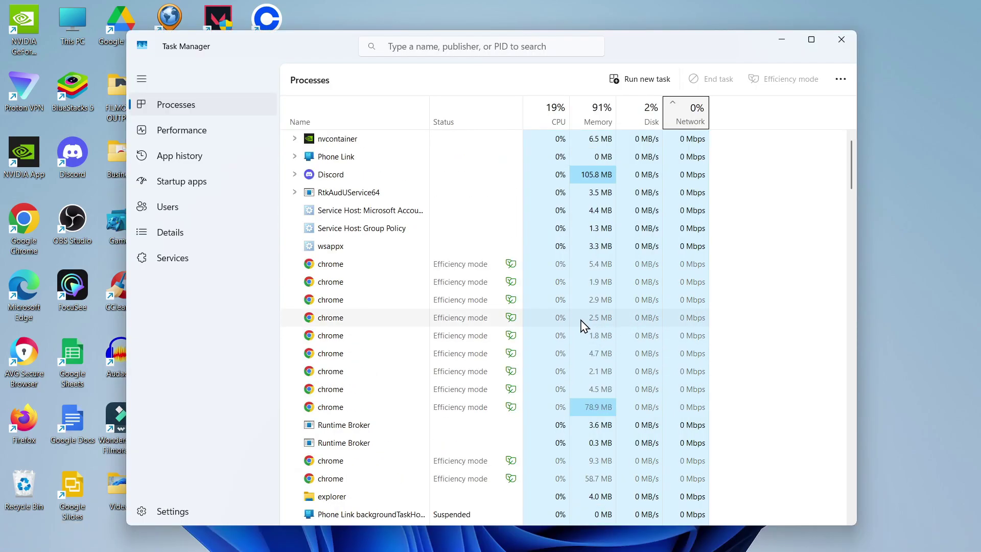
left_click(502, 47)
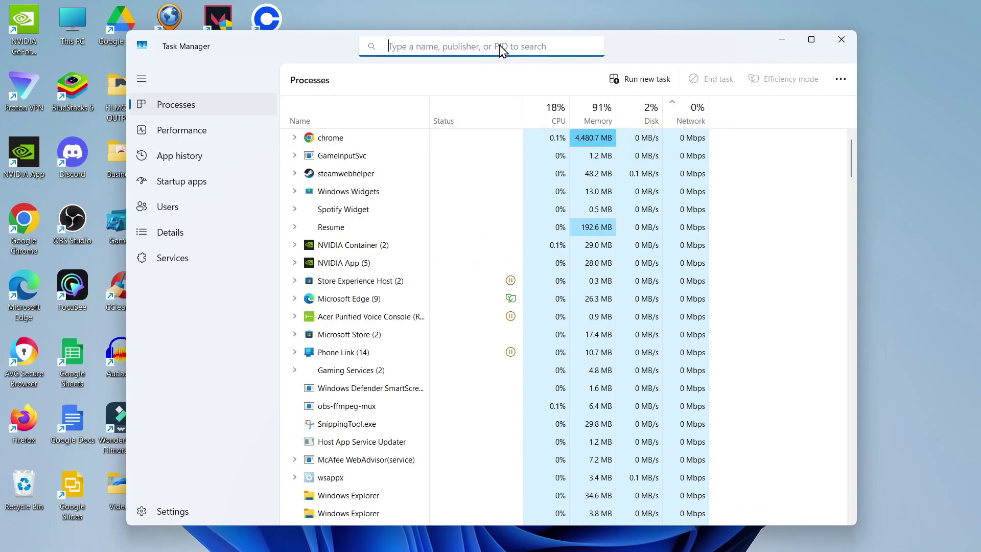
type("discord")
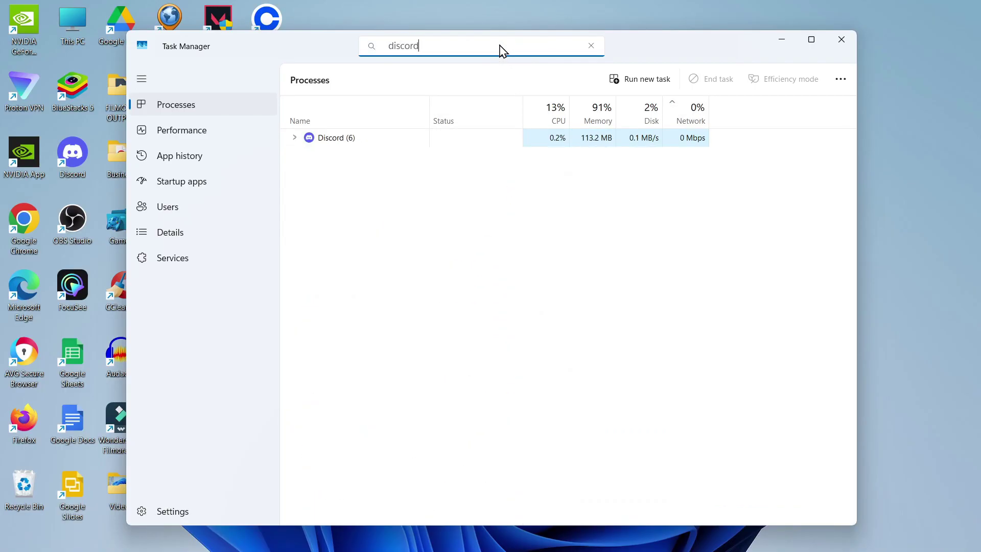
right_click(343, 137)
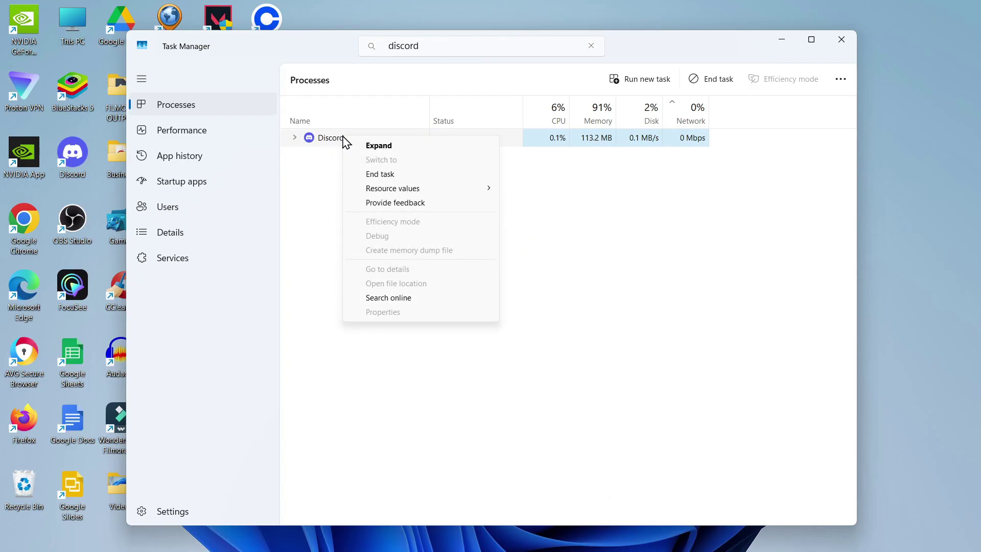
left_click(414, 175)
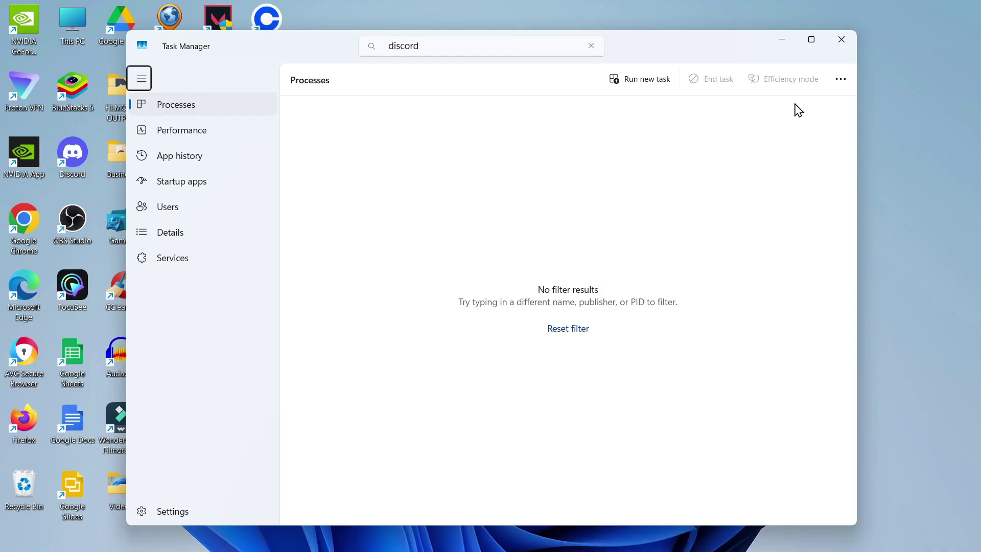
left_click(841, 39)
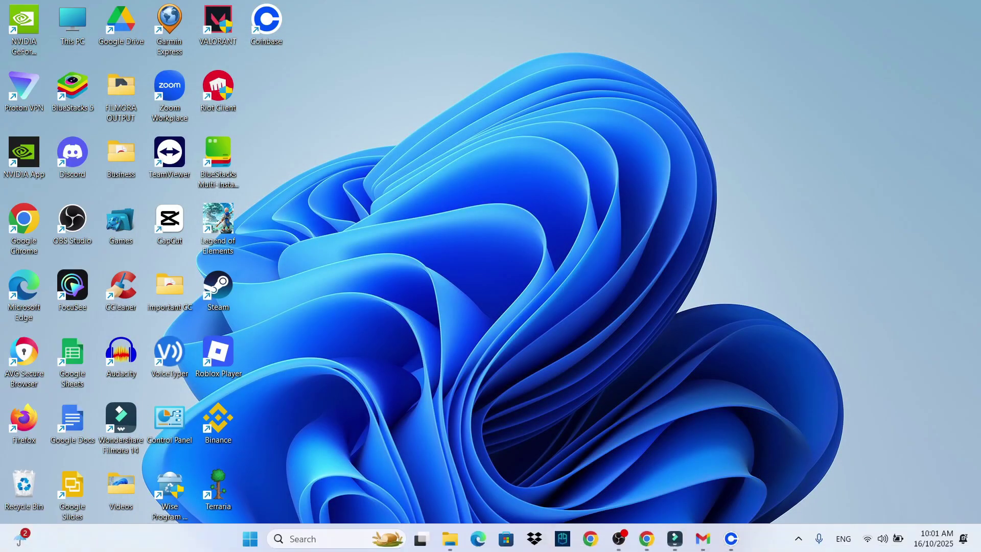
Switch to Chrome, download the Windows installer from discord.com/download, check the recent downloads and minimise the browser.
left_click(646, 541)
type("discord.com/download")
key("Return")
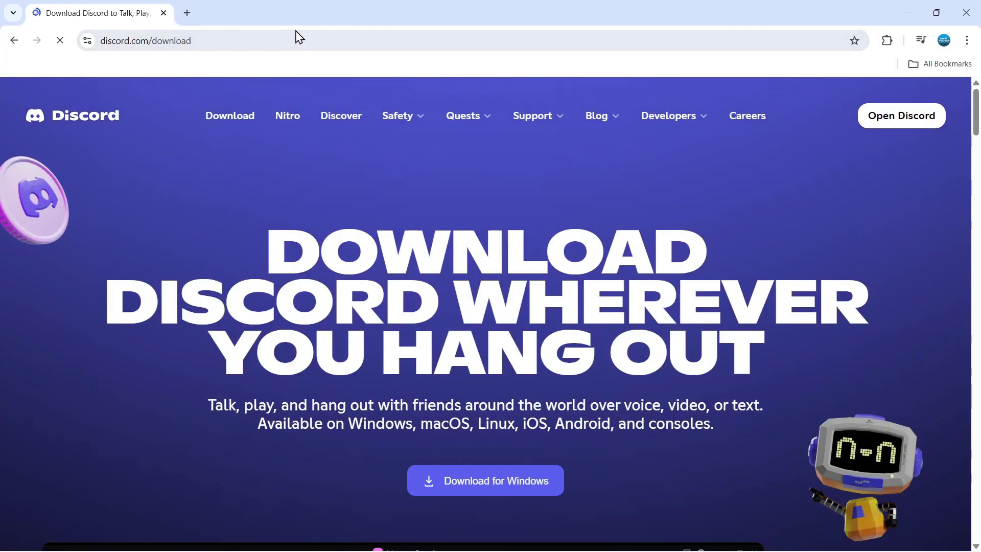
scroll(633, 256, "down", 3)
left_click(460, 288)
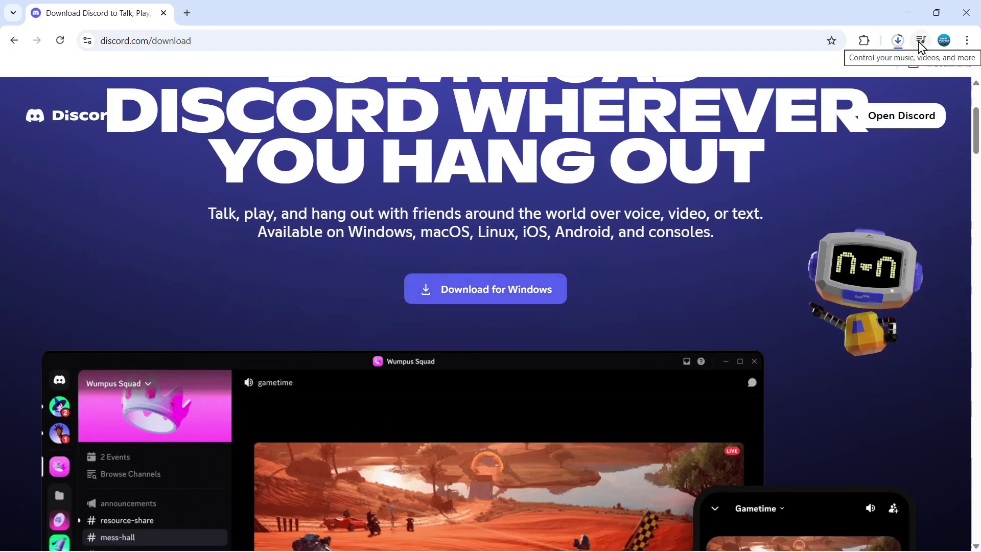
left_click(898, 40)
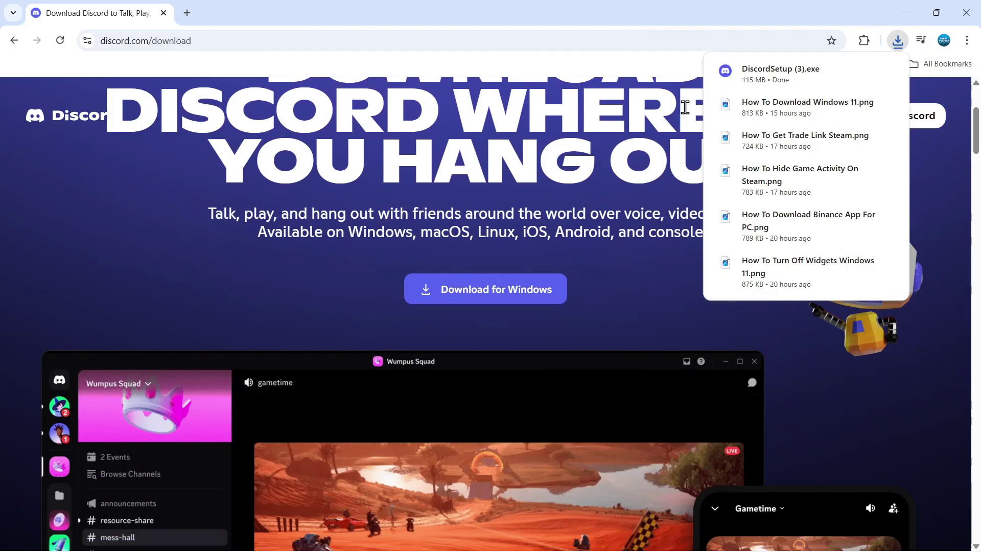
left_click(646, 541)
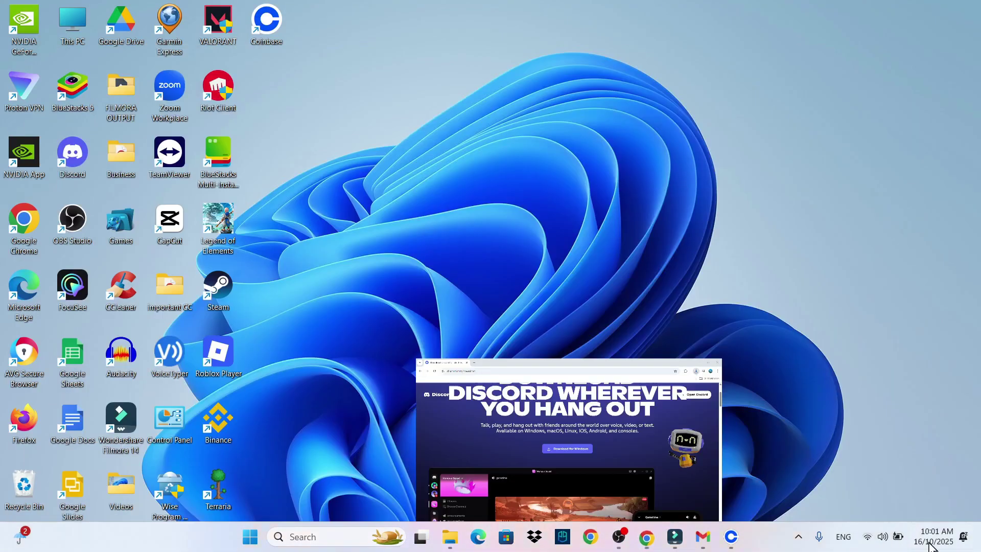
Find and open the Downloads folder and select the DiscordSetup (3) installer.
left_click(335, 536)
type("downloads")
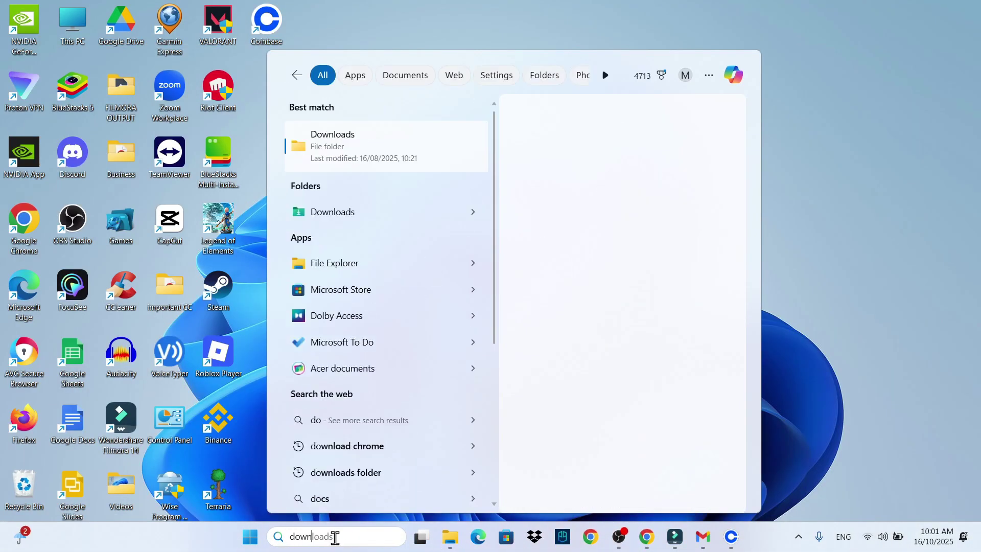
key("Return")
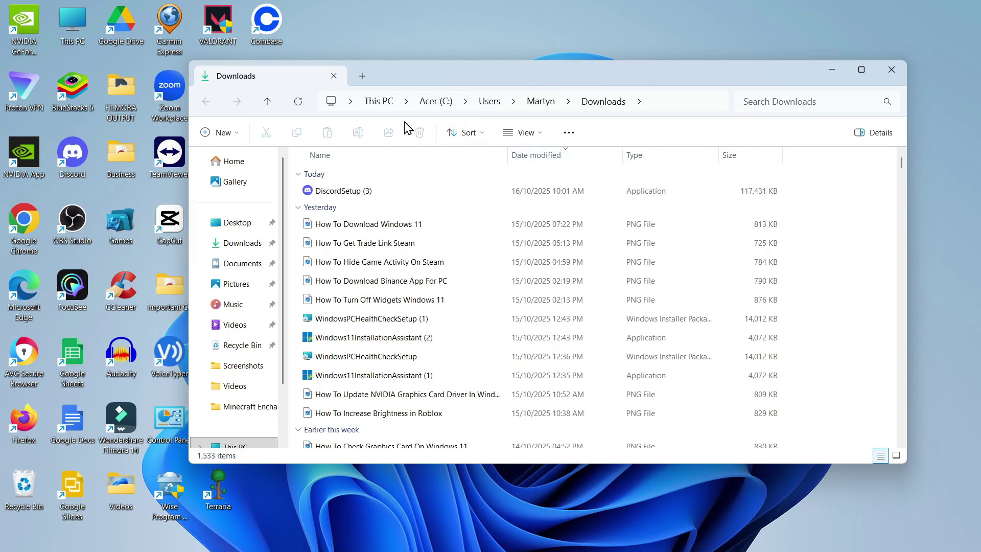
left_click(372, 194)
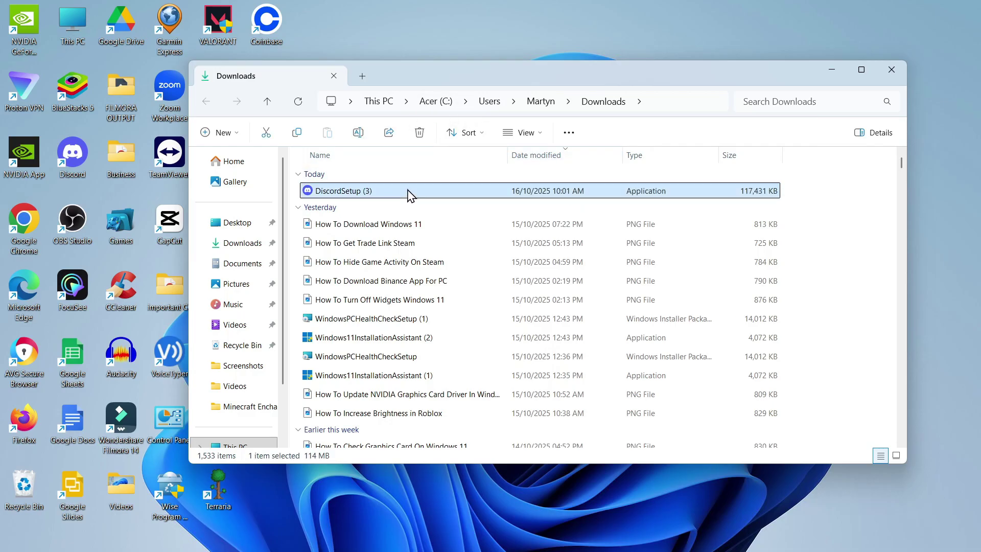
Set the DiscordSetup (3) compatibility properties to run the program as an administrator, apply the change and close the Downloads folder.
right_click(370, 195)
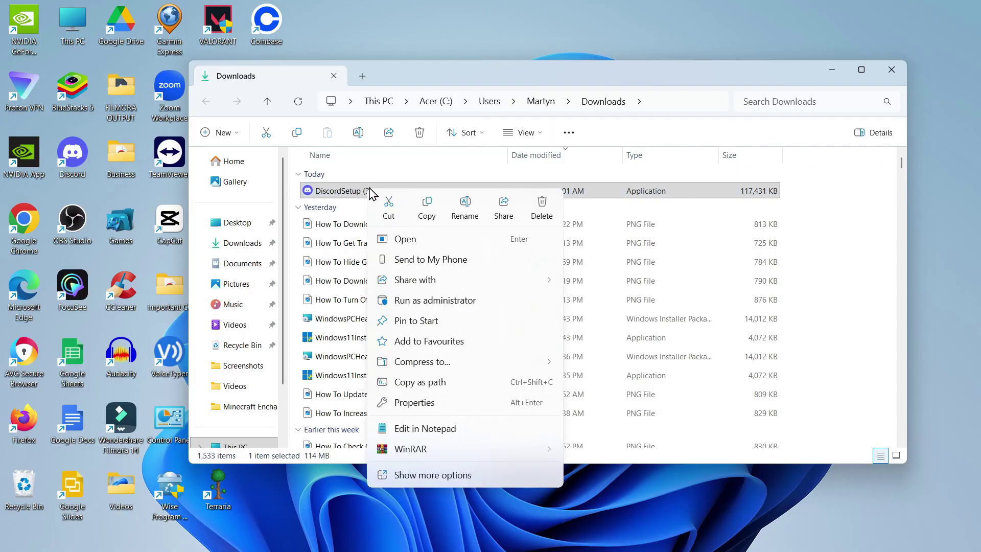
left_click(437, 407)
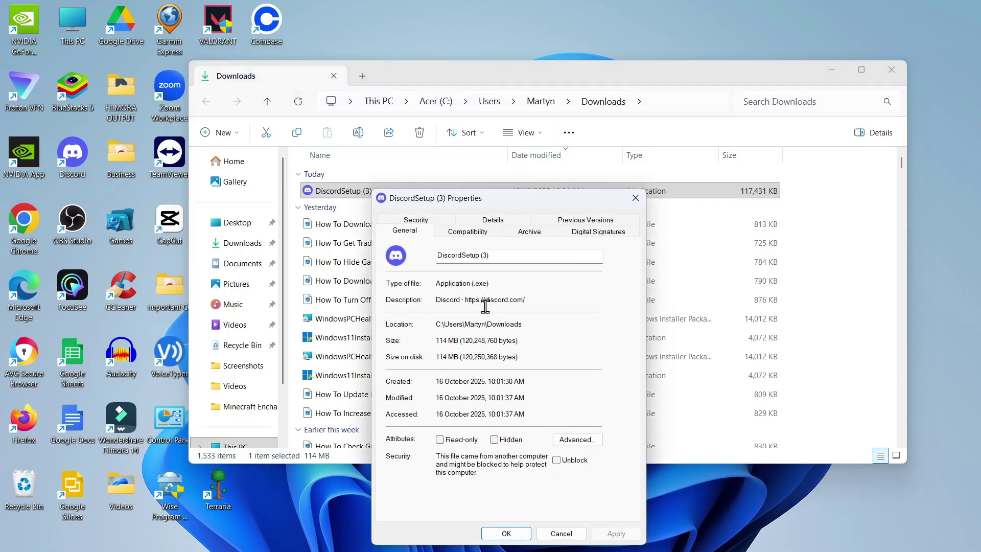
left_click(468, 232)
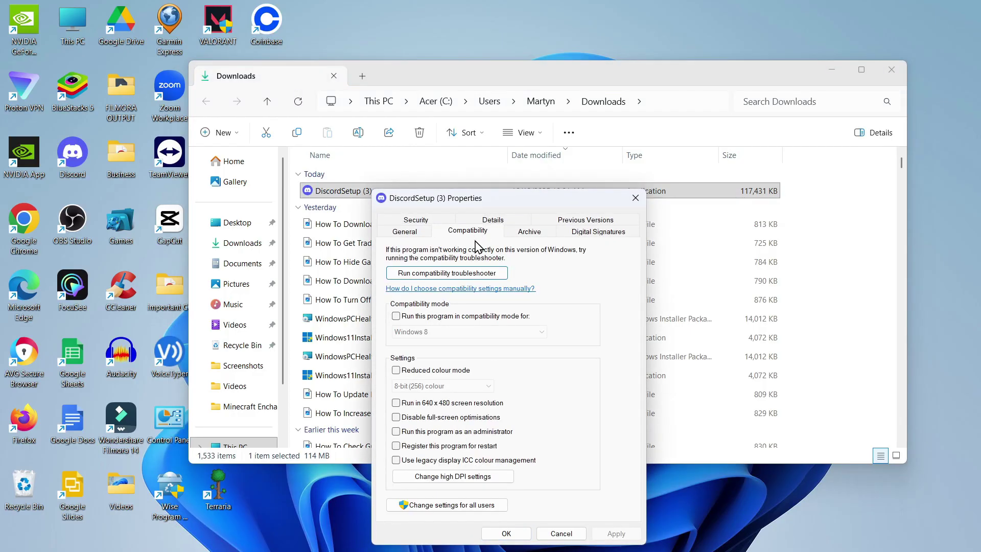
left_click(402, 435)
left_click(614, 534)
left_click(506, 534)
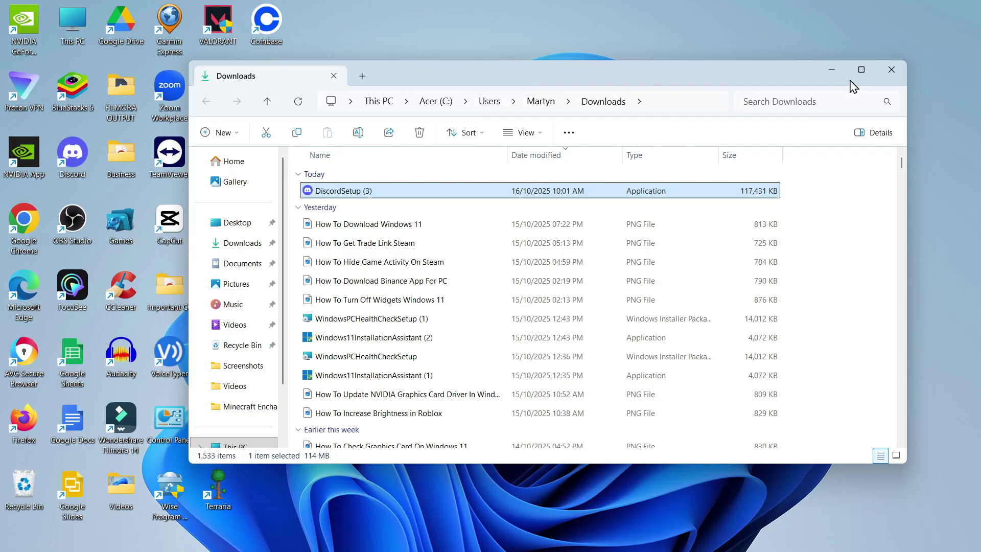
left_click(891, 69)
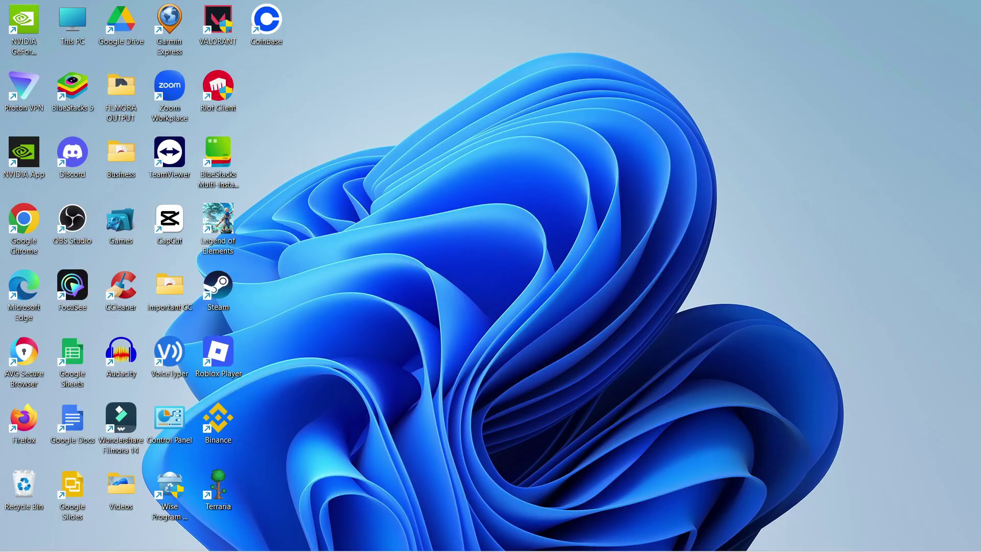
Search Windows for services and open the Services console.
left_click(308, 540)
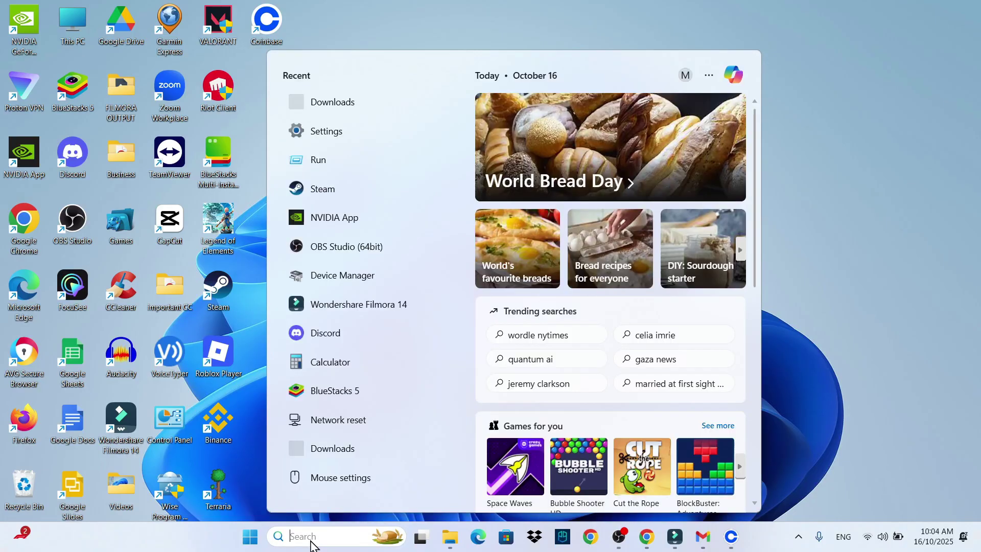
type("serv")
type("ices")
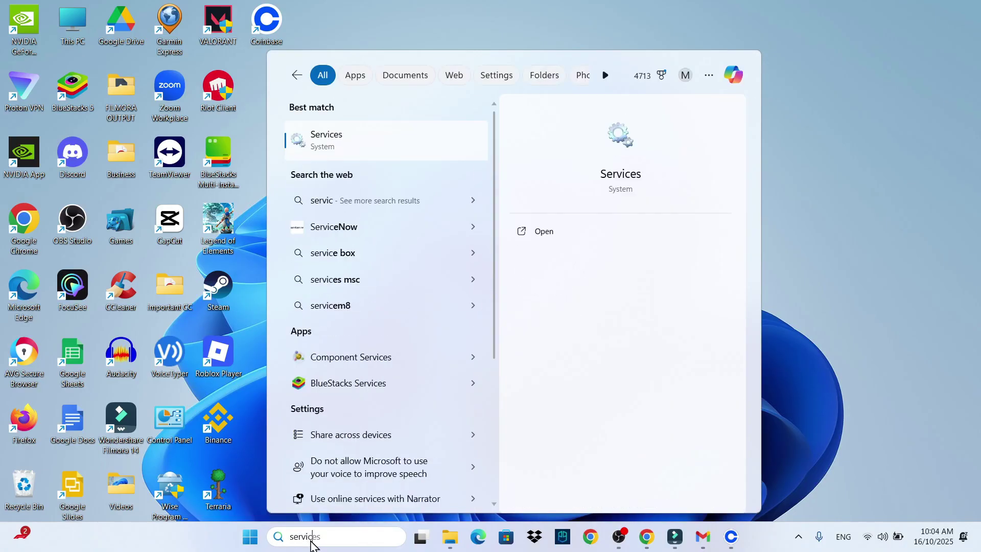
left_click(342, 148)
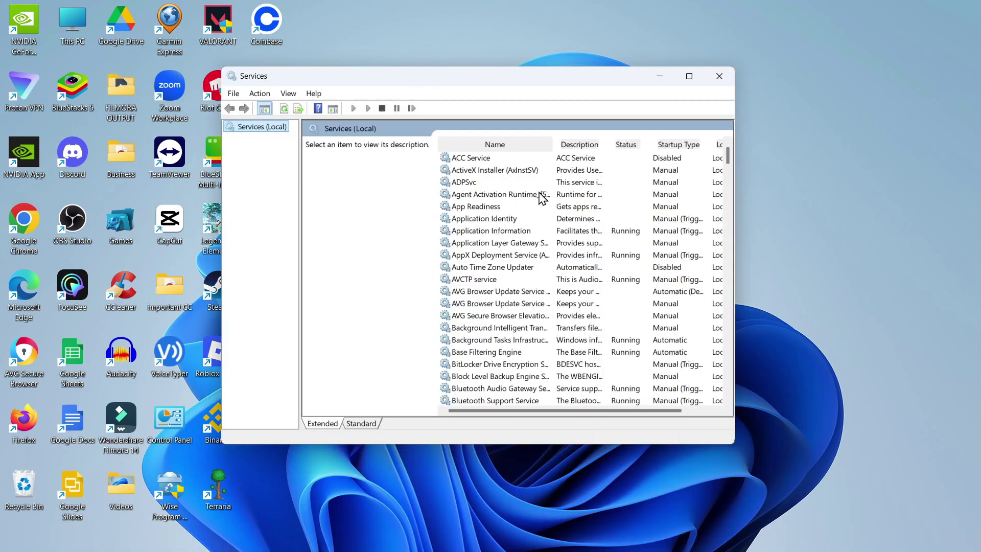
Locate the Windows Installer service, view its properties including status and startup type, and close the Services console.
left_click(530, 207)
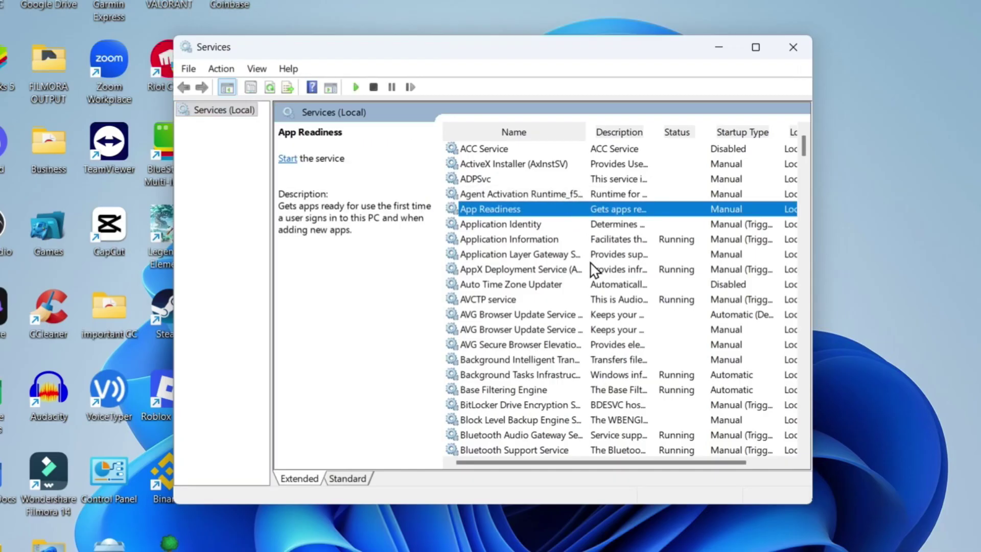
scroll(557, 250, "down", 6)
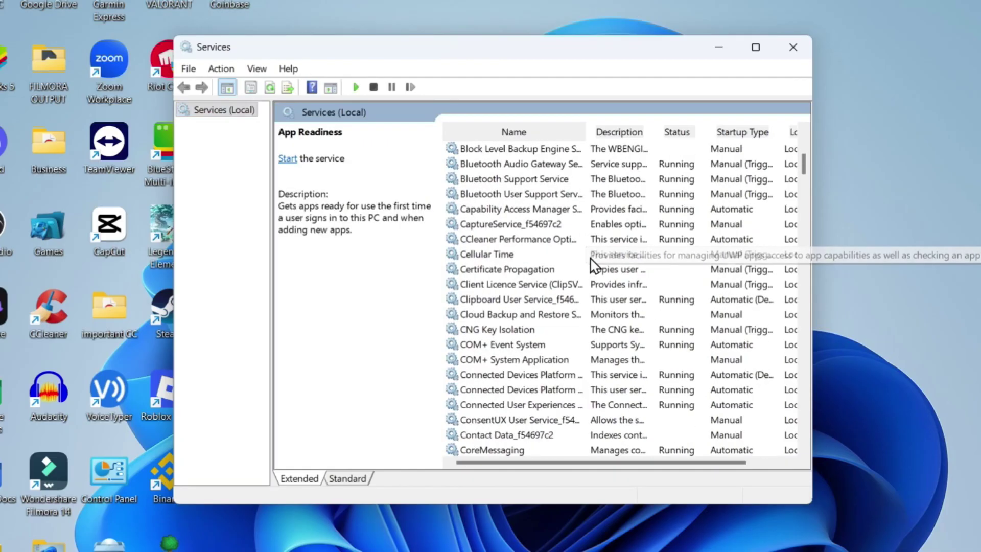
scroll(591, 260, "down", 20)
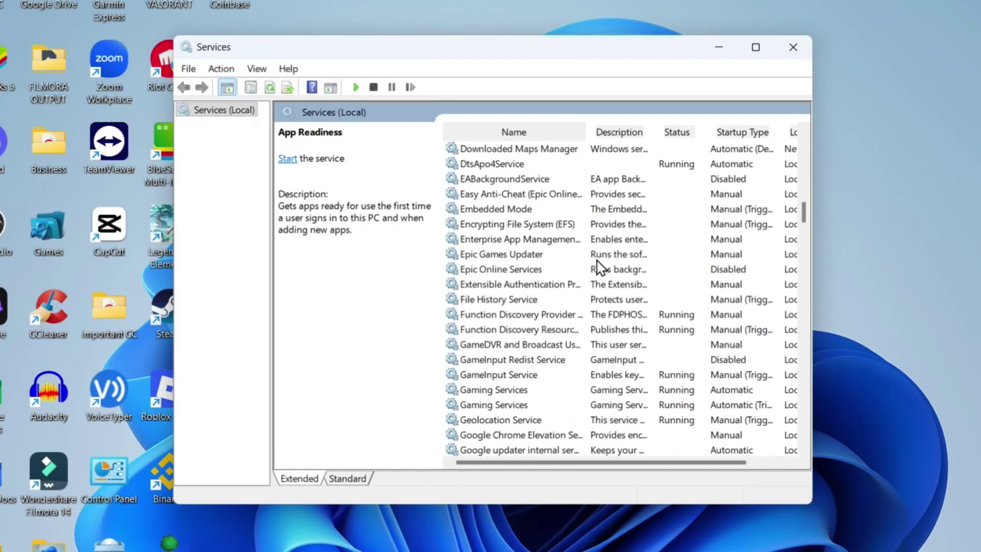
scroll(567, 269, "down", 20)
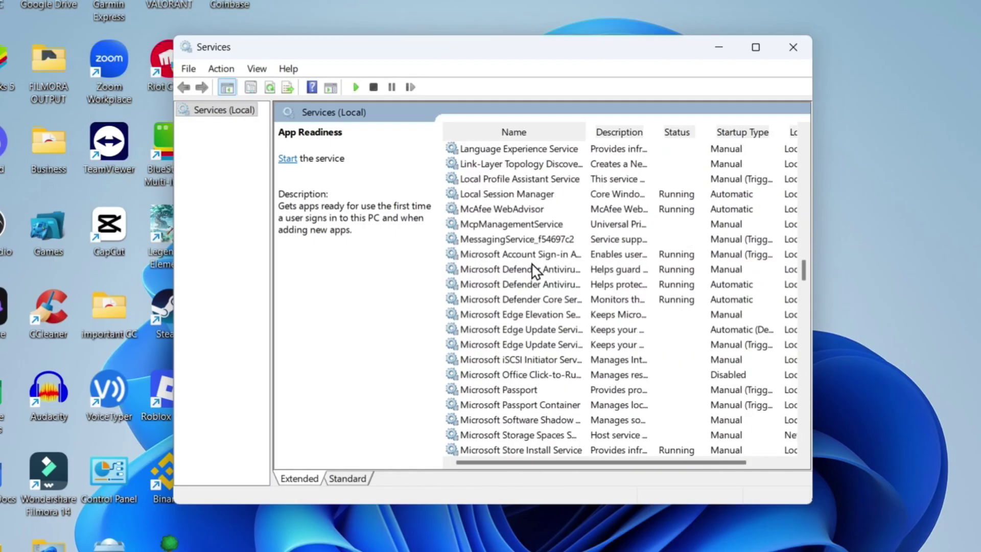
scroll(552, 281, "down", 20)
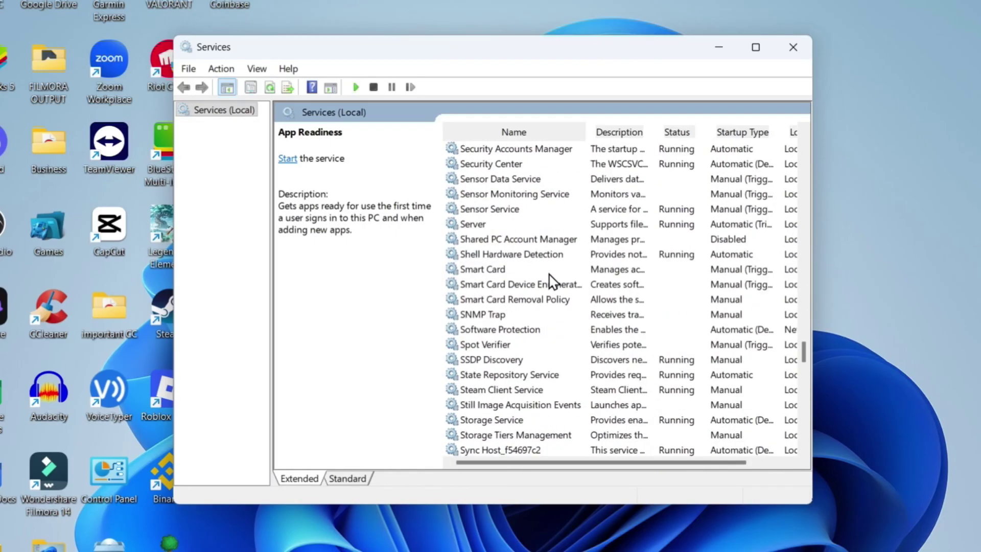
scroll(562, 284, "down", 1)
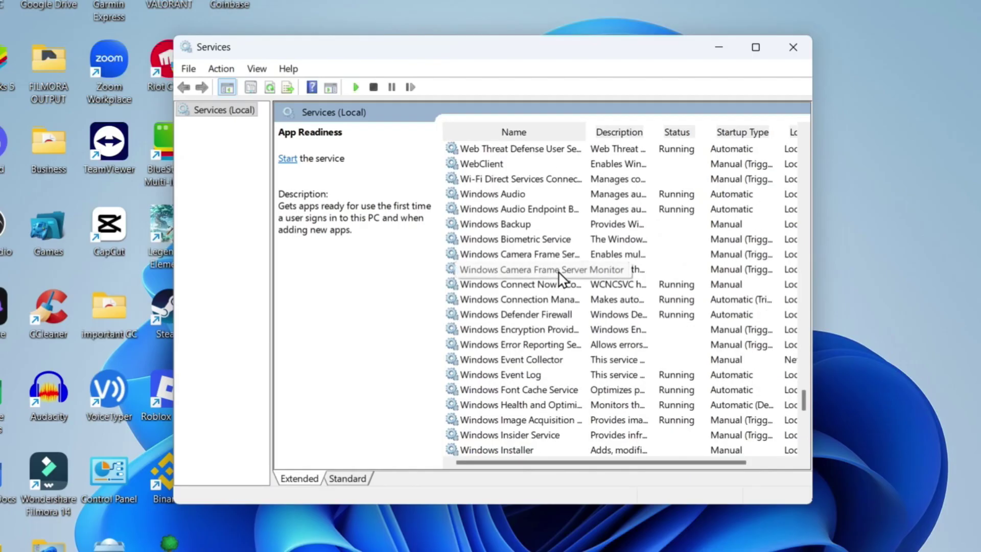
scroll(565, 289, "down", 1)
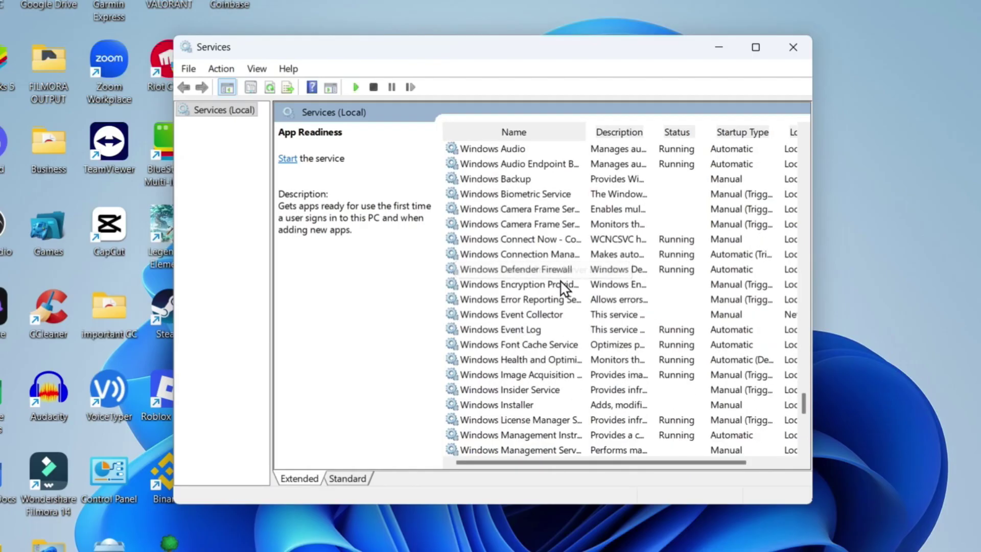
left_click(530, 404)
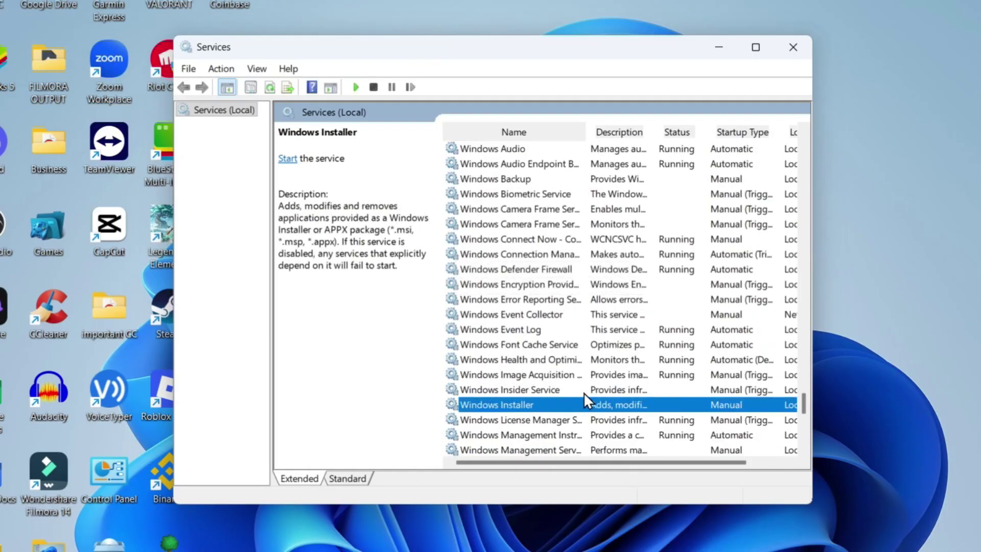
double_click(536, 404)
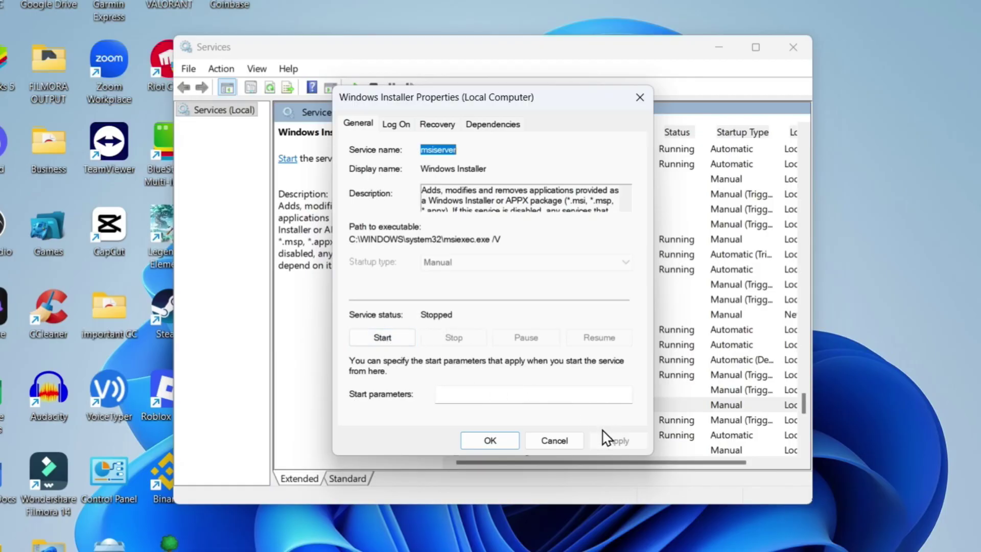
left_click(502, 438)
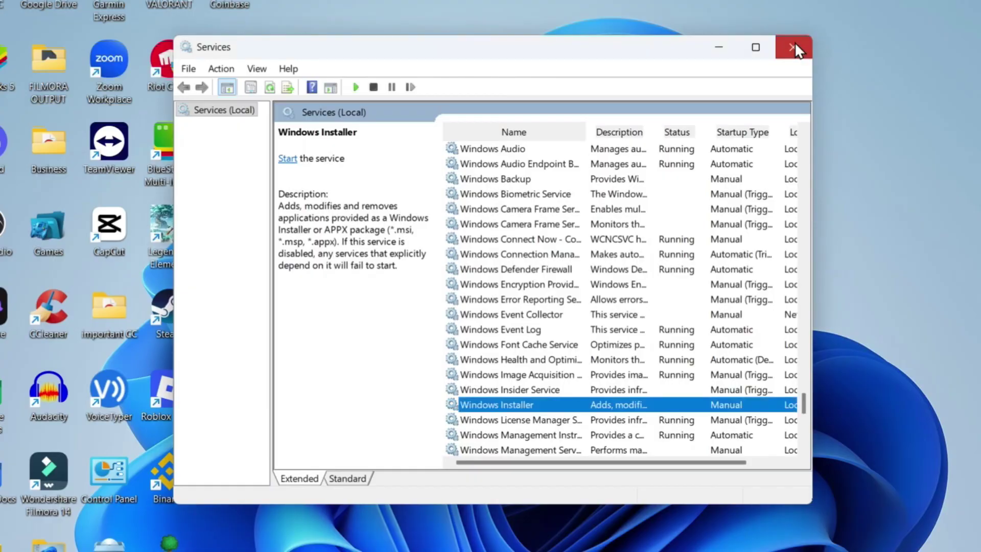
left_click(795, 44)
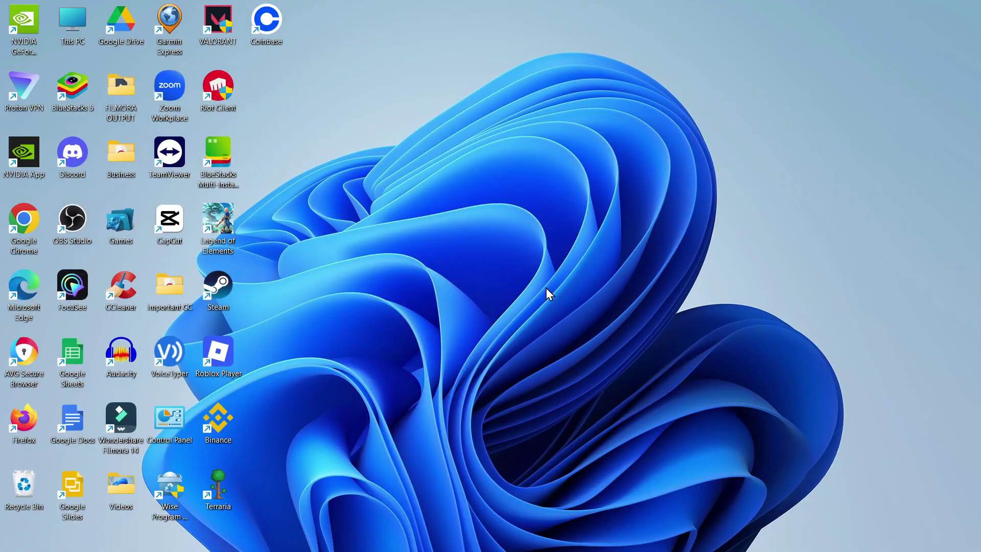
Search Windows for cmd and open Command Prompt as administrator.
mouse_move(424, 550)
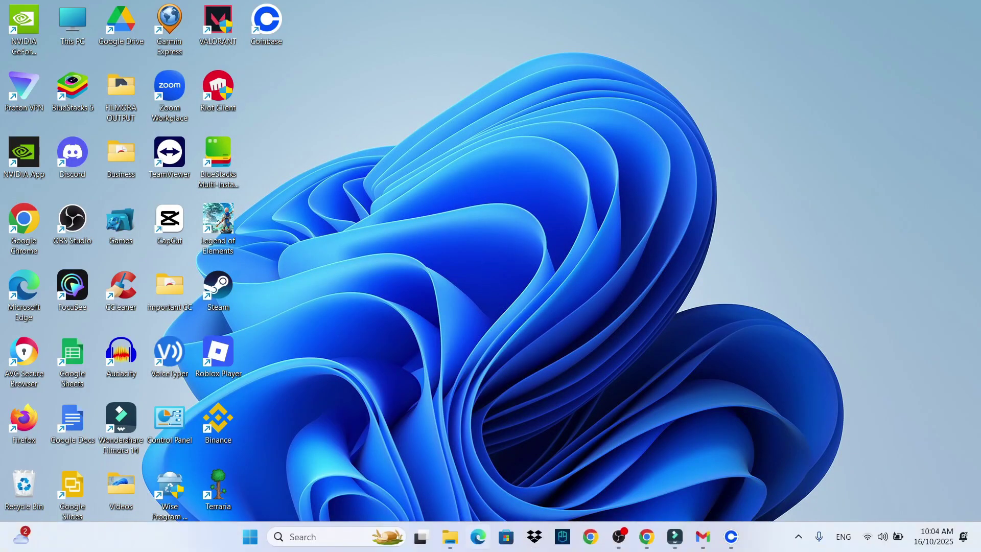
left_click(340, 535)
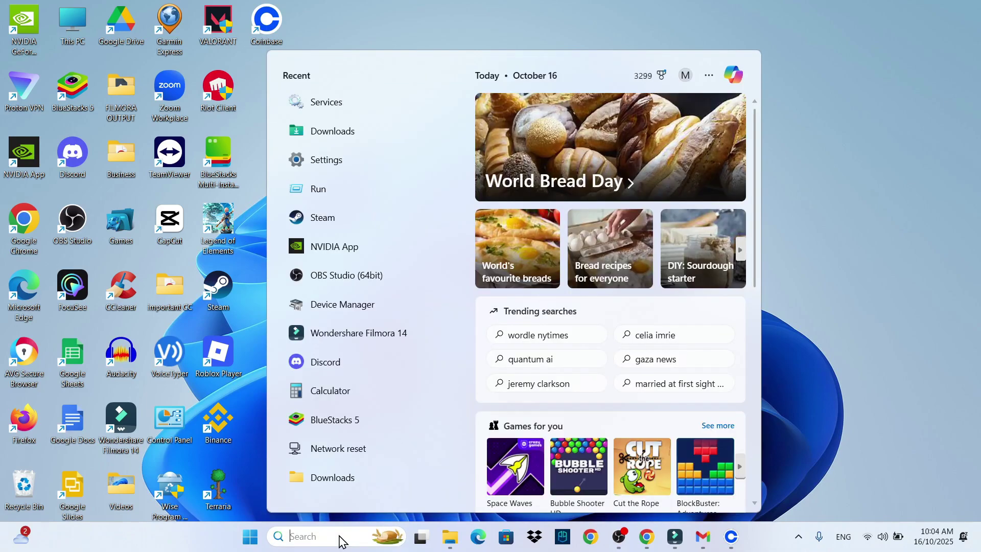
type("cmd")
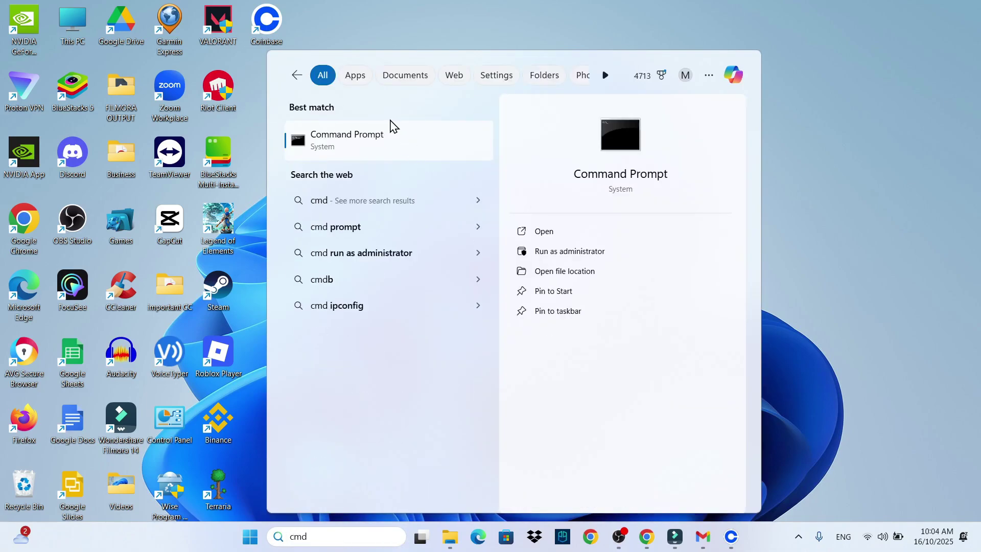
right_click(359, 137)
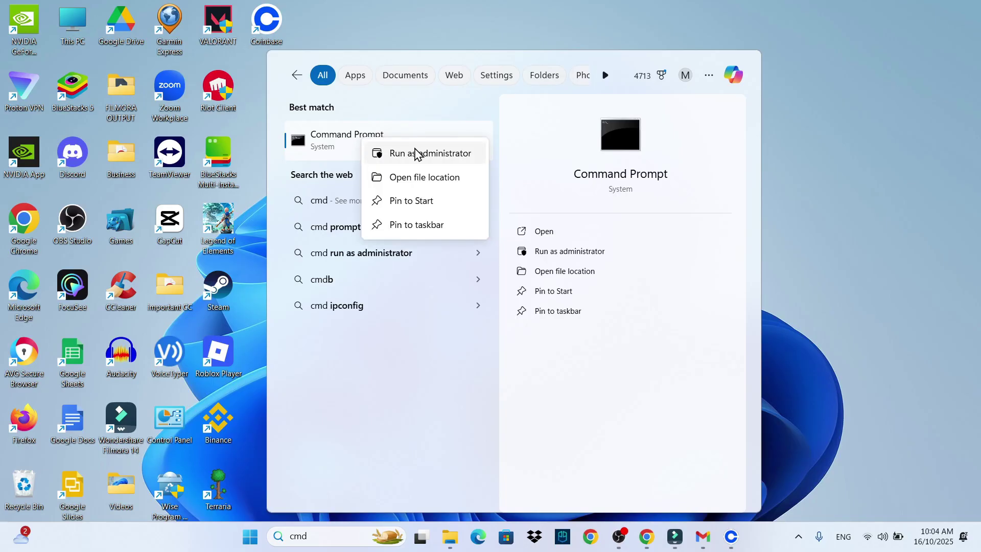
left_click(415, 154)
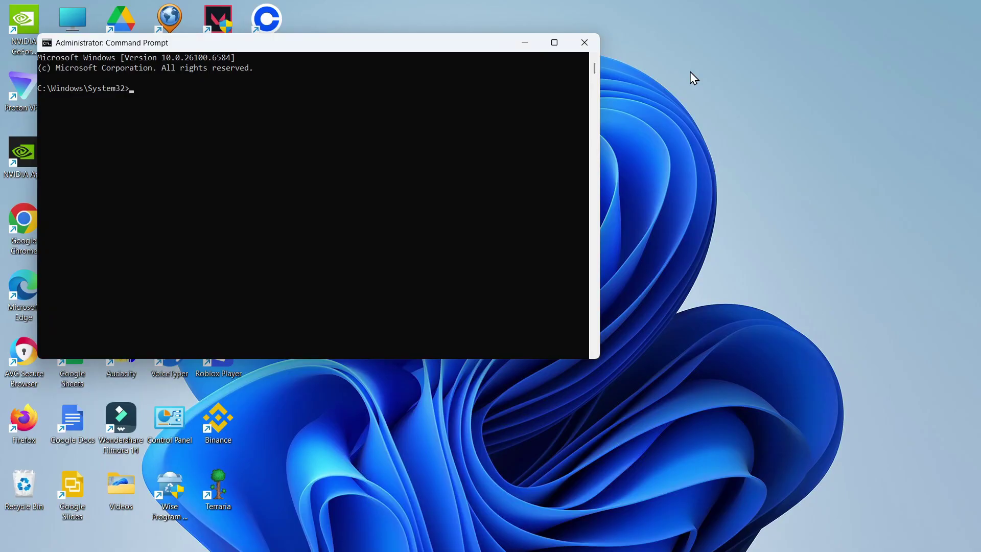
Re-register Windows Installer by running msiexec /unreg and msiexec /regserver, and exit Command Prompt.
type("msiexec /unreg")
key("Return")
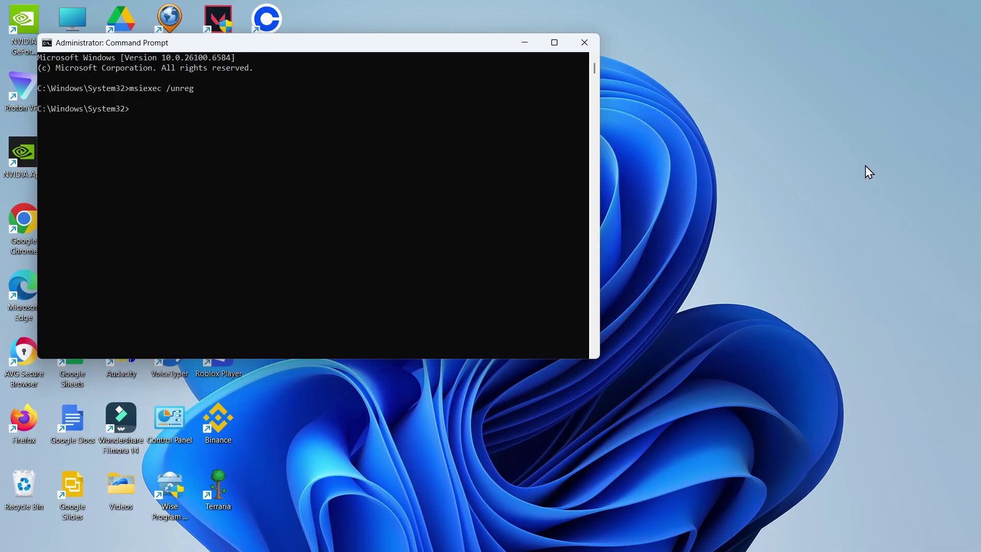
type("msiexec /regserver")
key("Return")
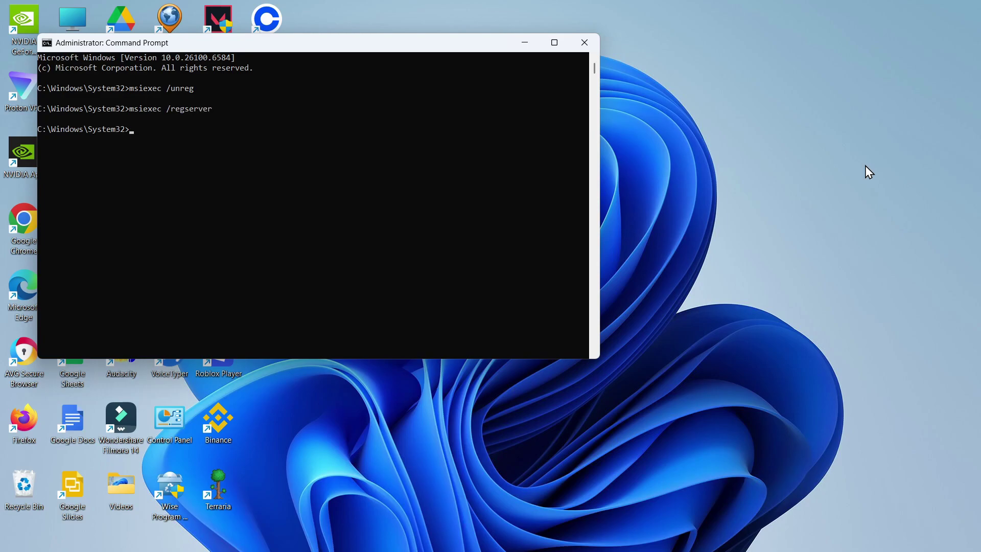
type("exit")
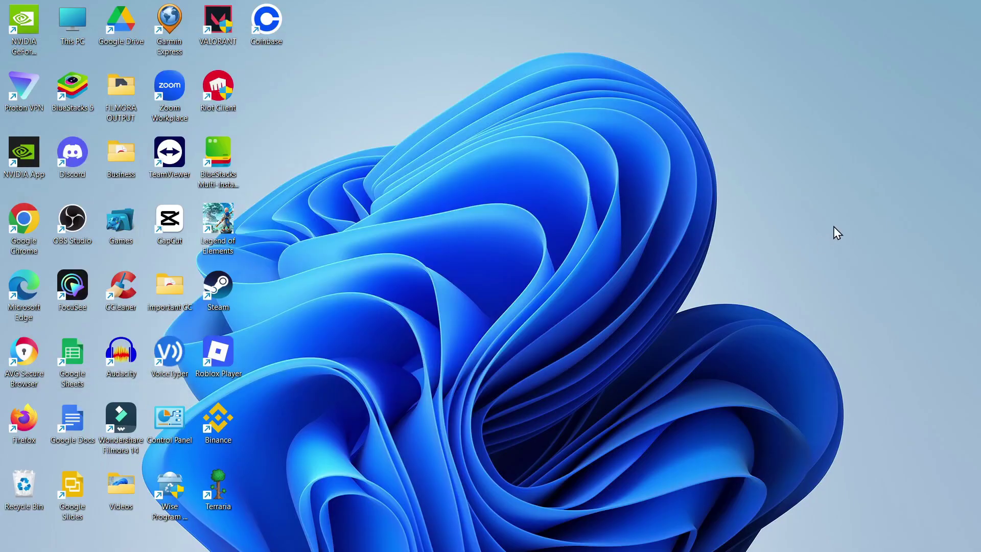
Show the Windows power options containing Restart and close the Start menu without choosing one.
left_click(250, 537)
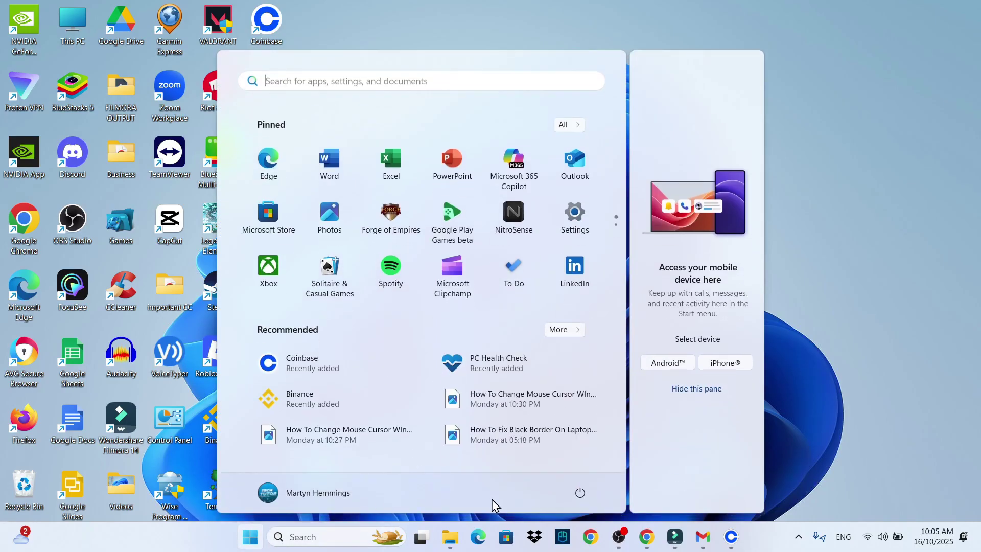
left_click(580, 492)
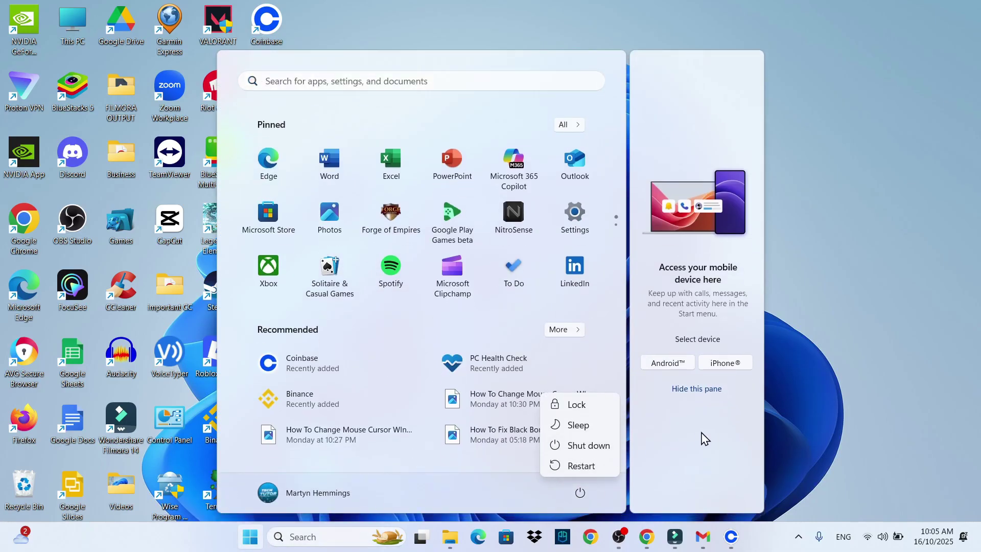
key("Escape")
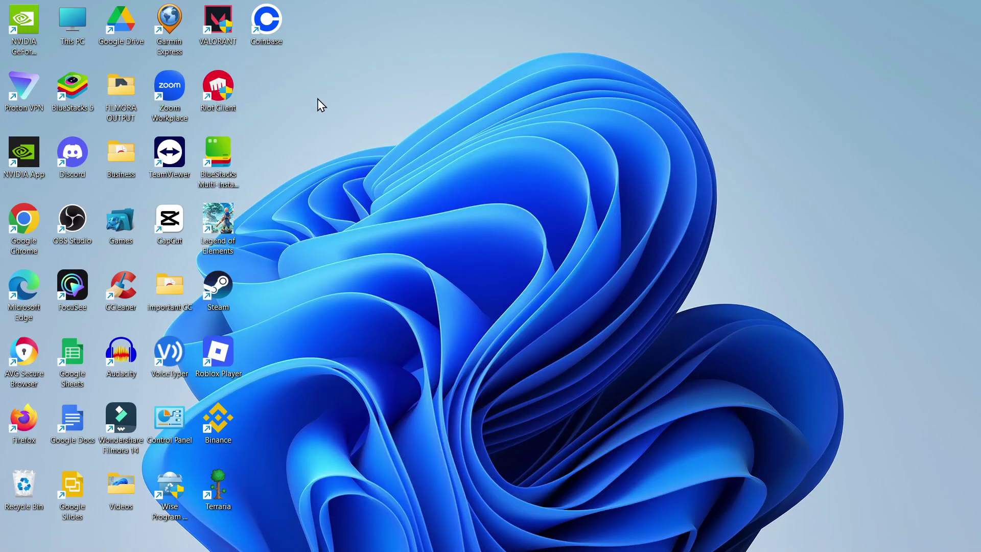